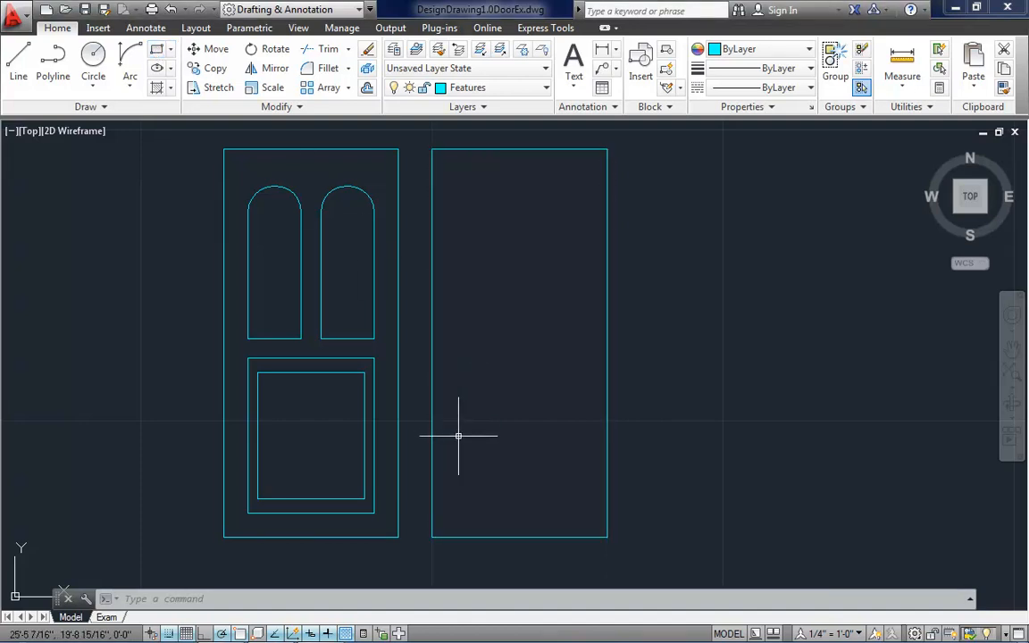
Step: Draw a rectangle for the lower panel inside the blank right door, matching the left door's outer lower panel
type("REC")
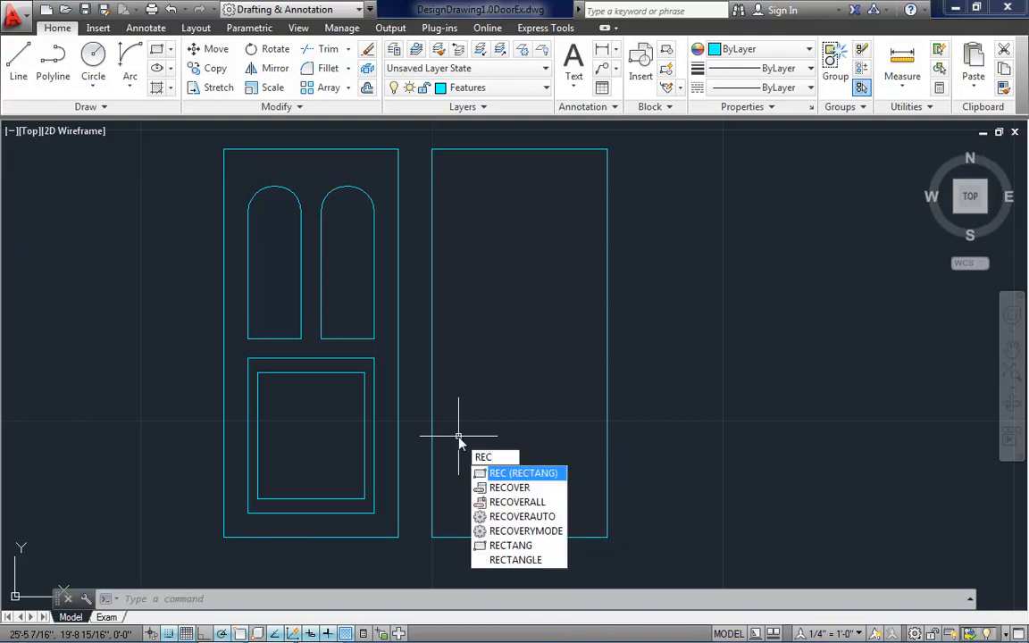
key("Return")
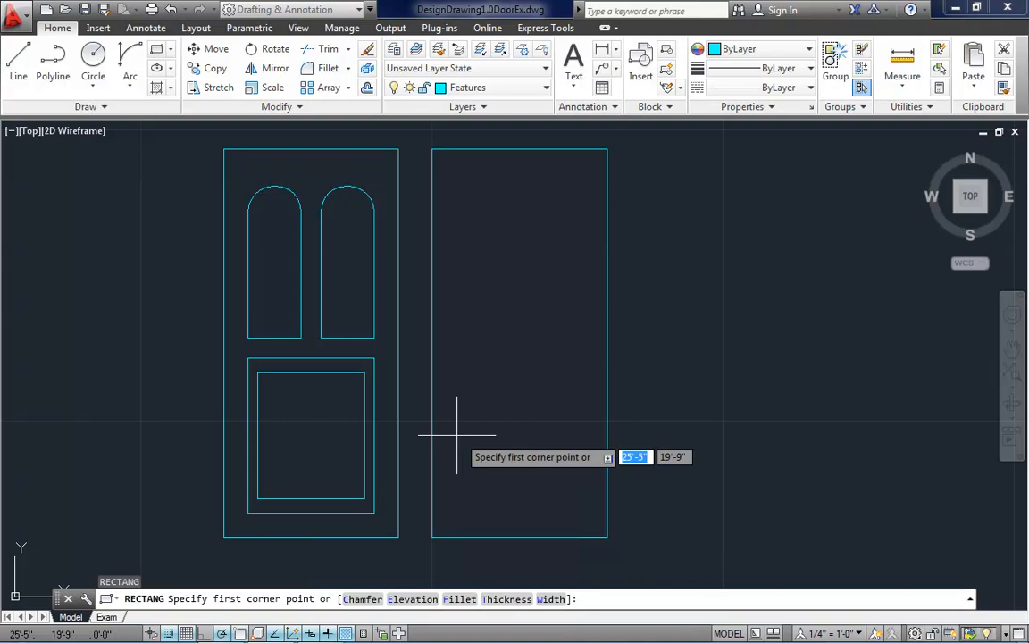
left_click(457, 514)
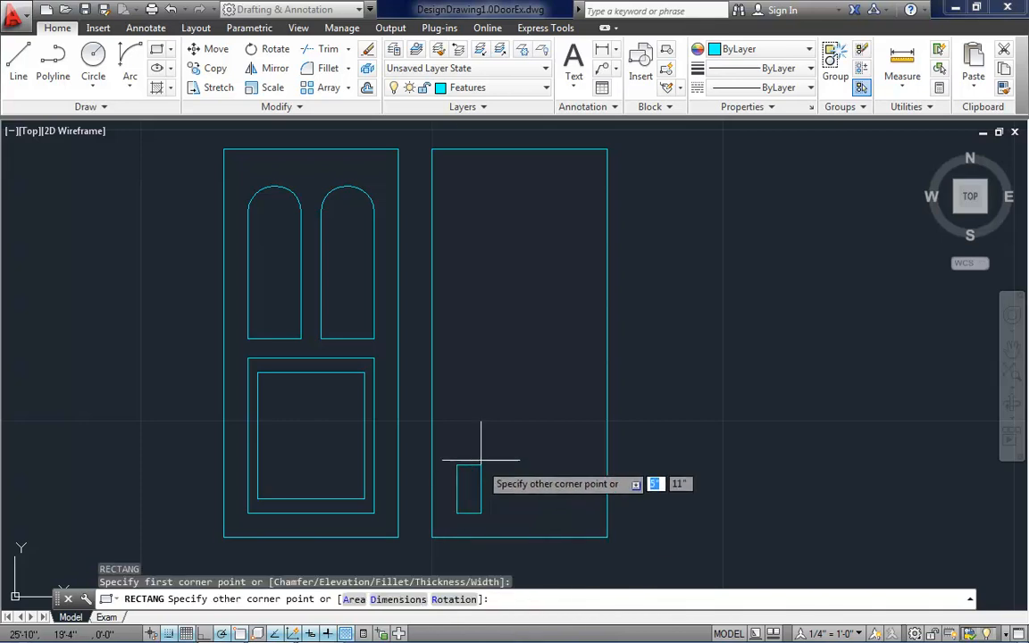
left_click(582, 358)
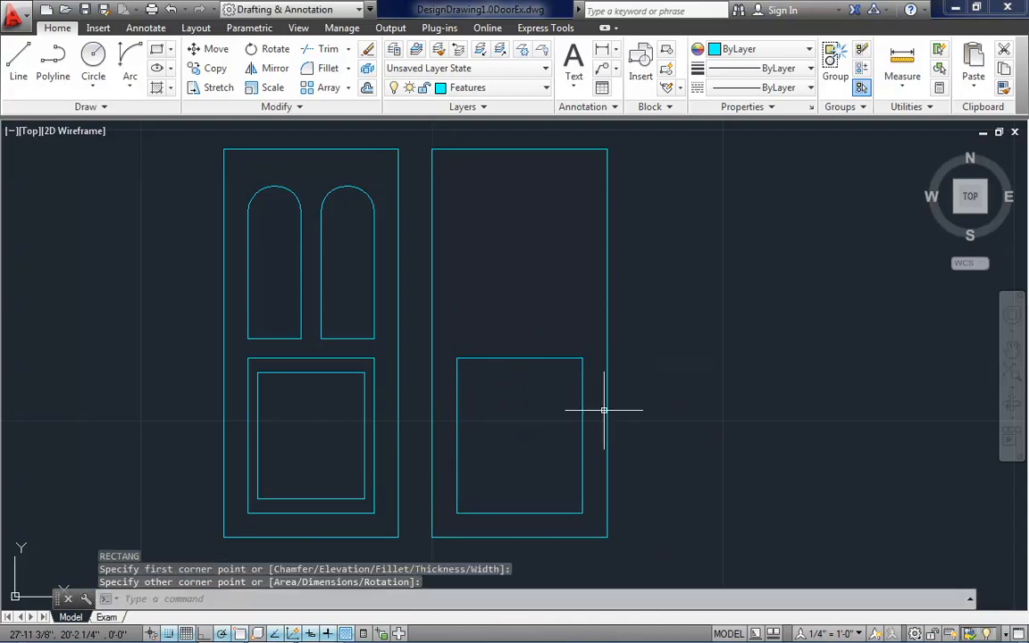
Step: Stretch the bottom edge of the right door's lower panel rectangle upward
left_click(518, 514)
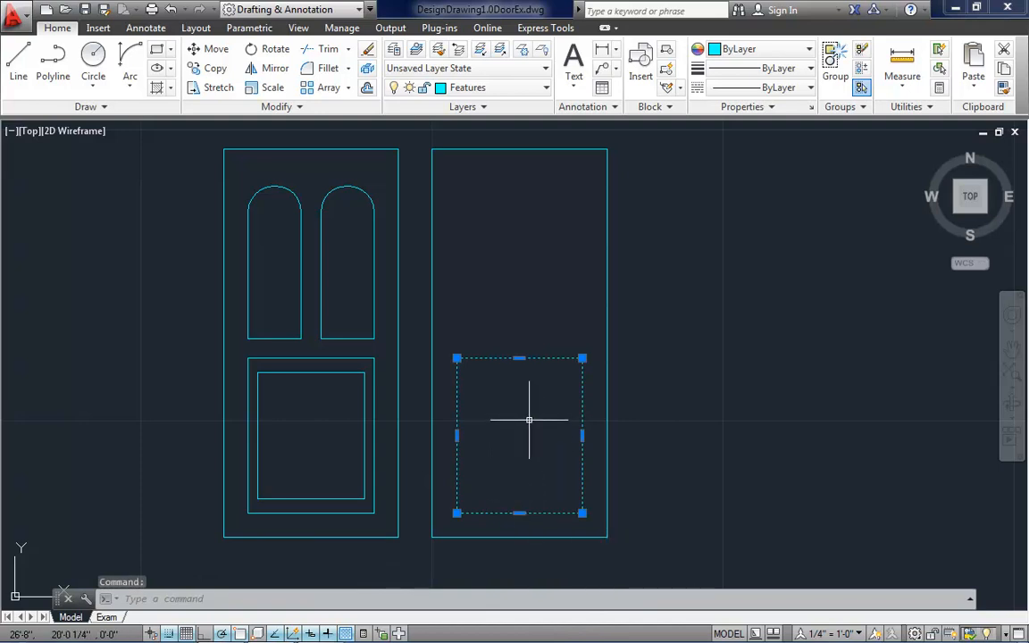
left_click(519, 513)
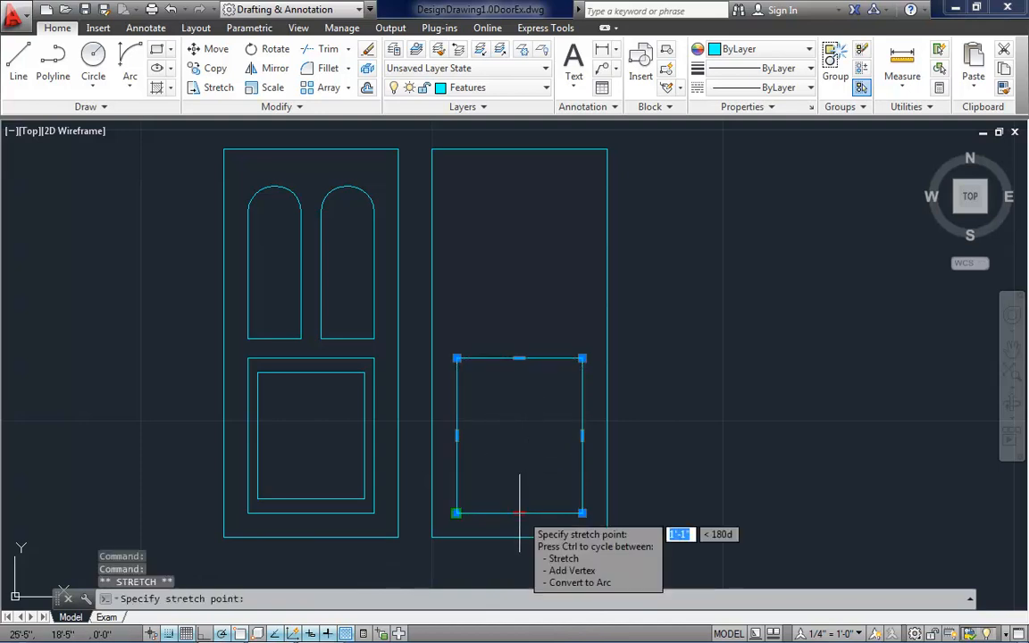
left_click(520, 474)
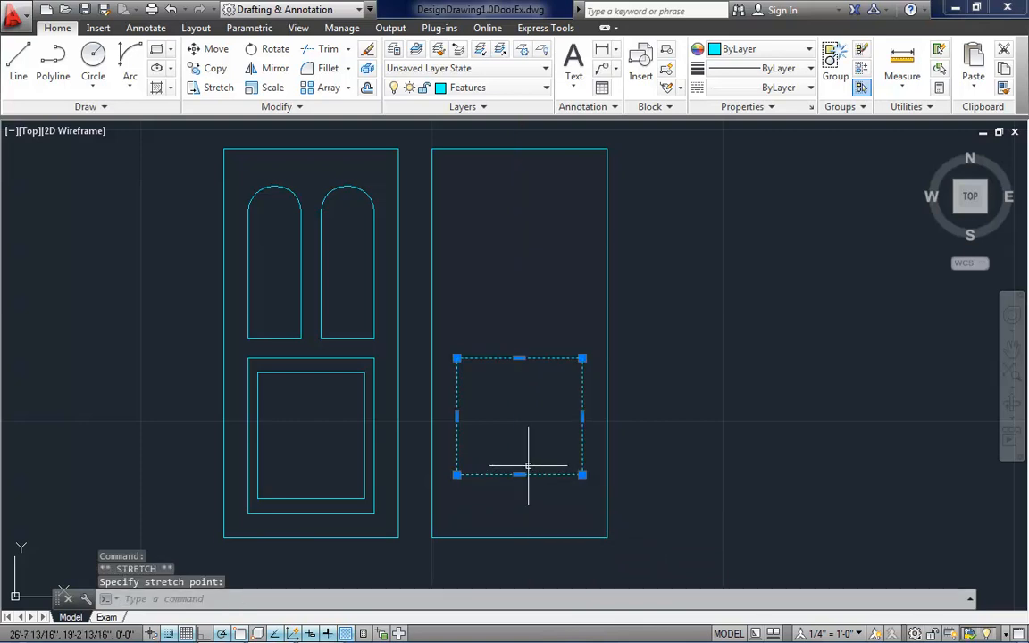
left_click(524, 422)
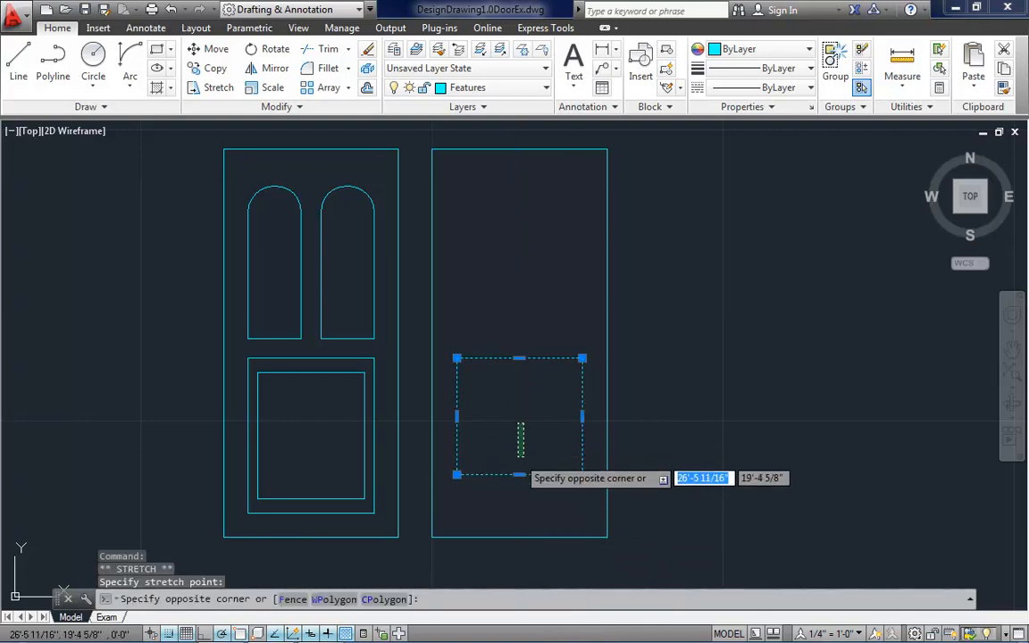
left_click(521, 458)
Step: Stretch the lower panel rectangle's bottom edge straight down by 6" and clear the selection
left_click(519, 474)
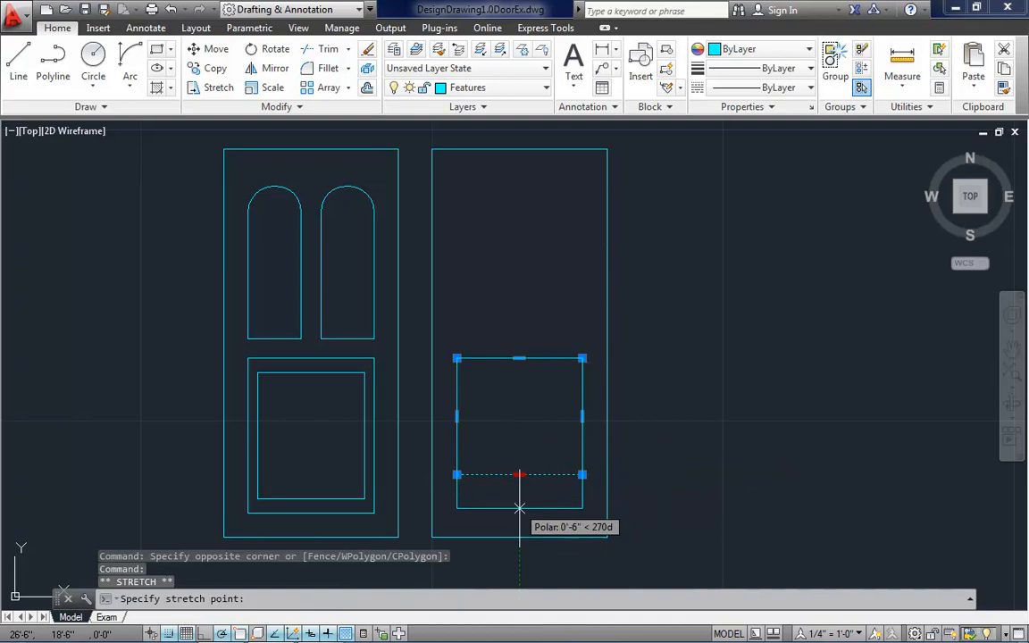
left_click(519, 508)
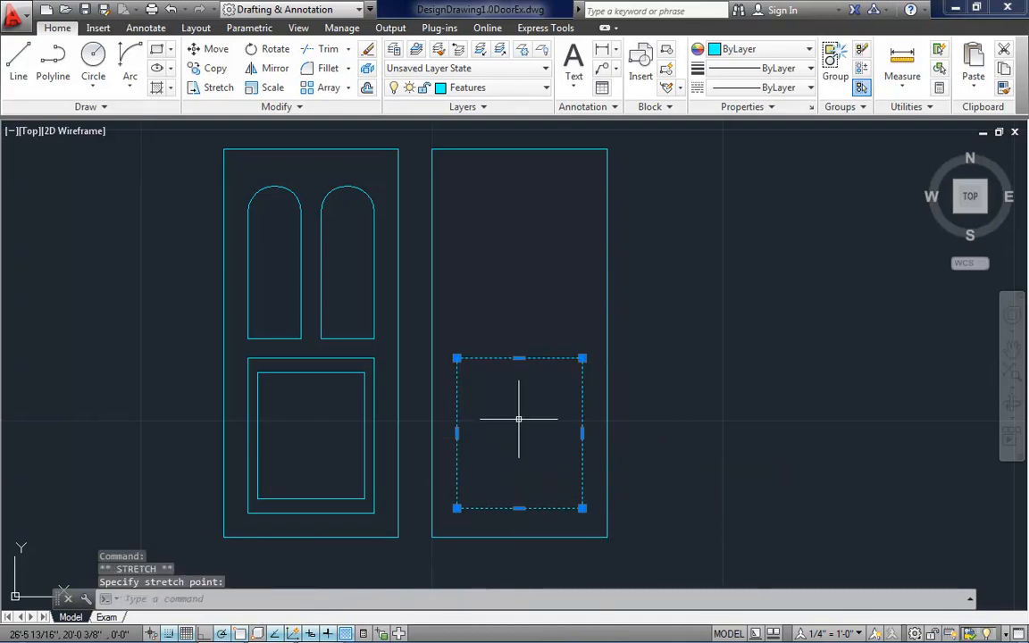
key("Escape")
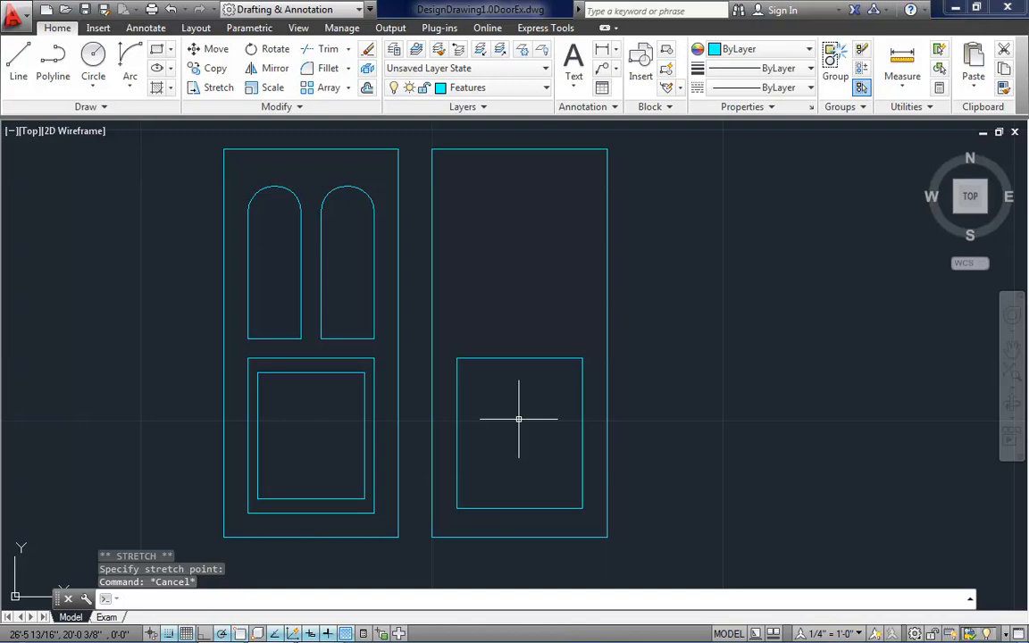
Step: Draw a 1'-10" by 2'-1" inner rectangle centred inside the right door's lower panel
type("rec")
key("Return")
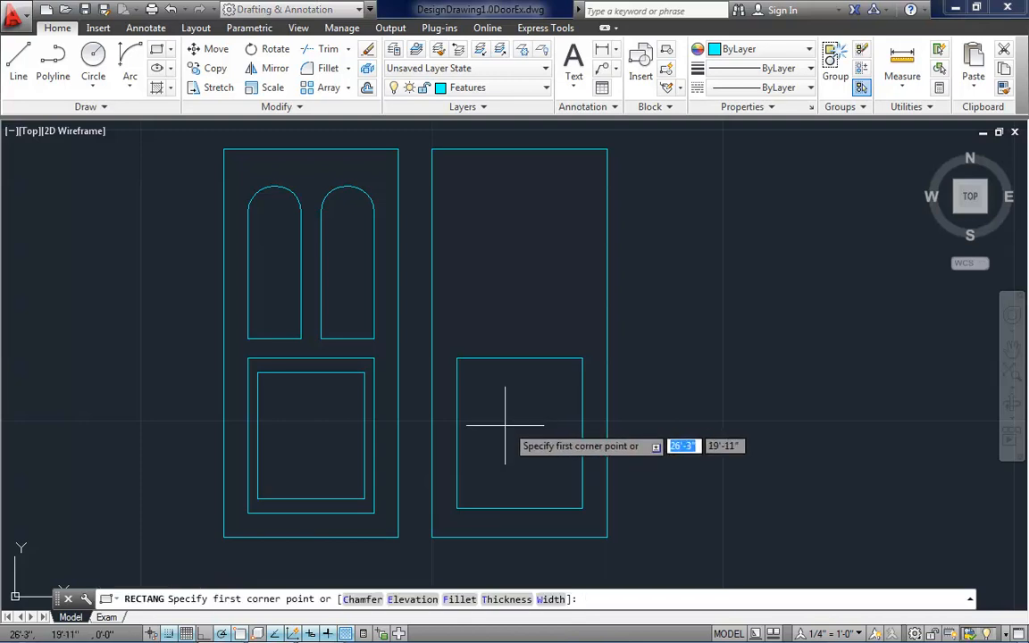
left_click(467, 493)
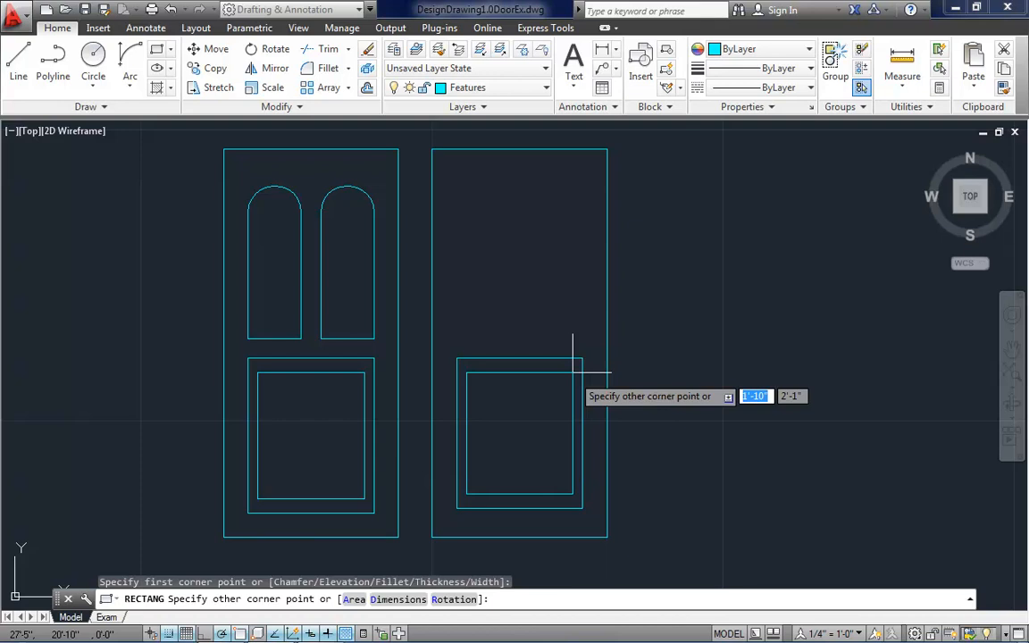
left_click(573, 372)
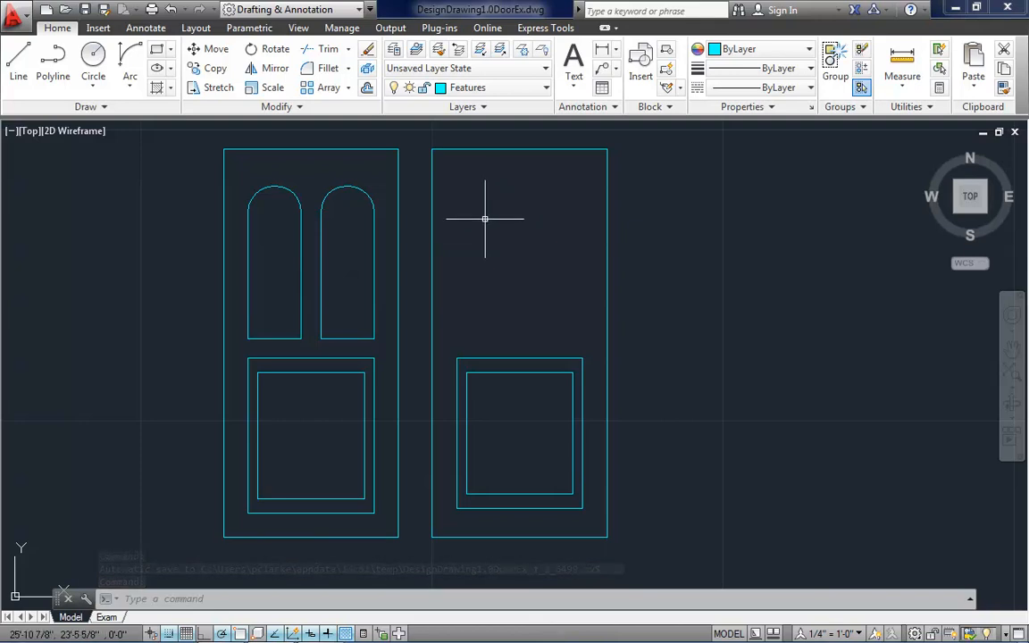
Step: Draw a rectangle about 2'-4" high for the right door's left window, above and left-aligned with the lower panel
right_click(479, 222)
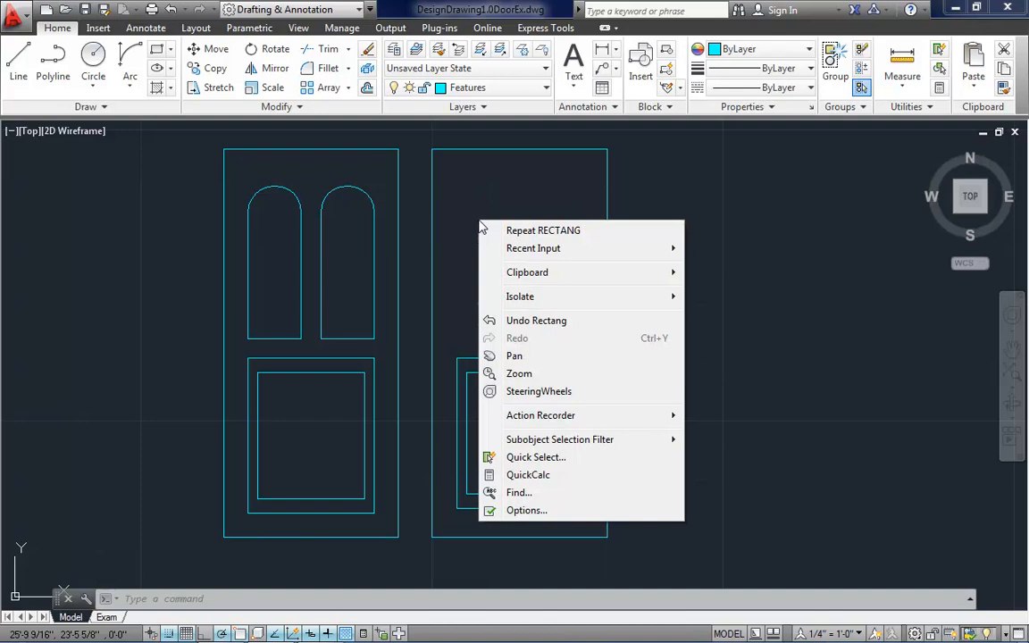
left_click(570, 234)
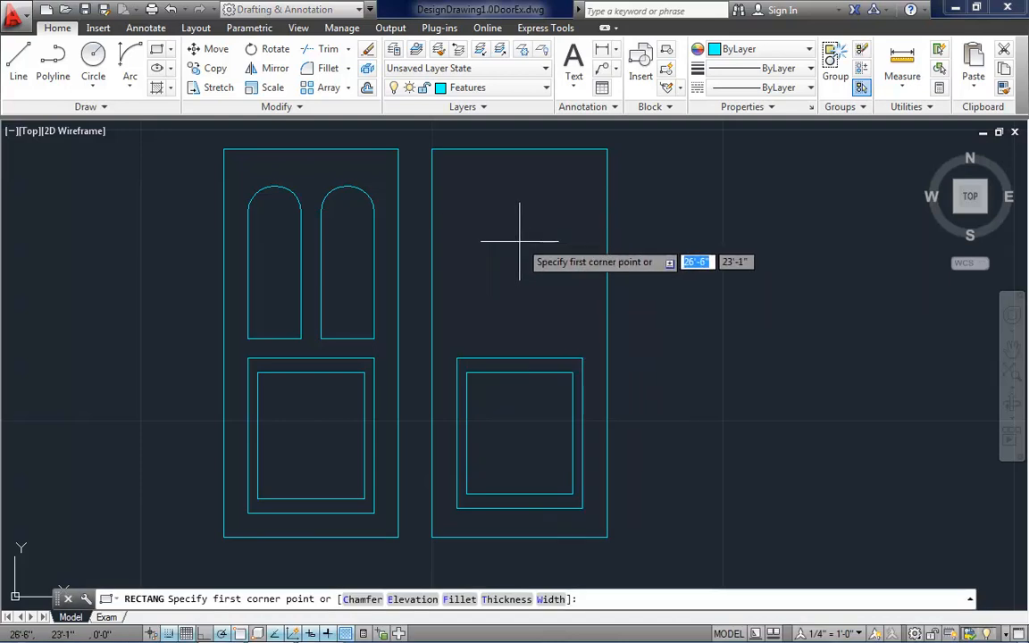
left_click(457, 339)
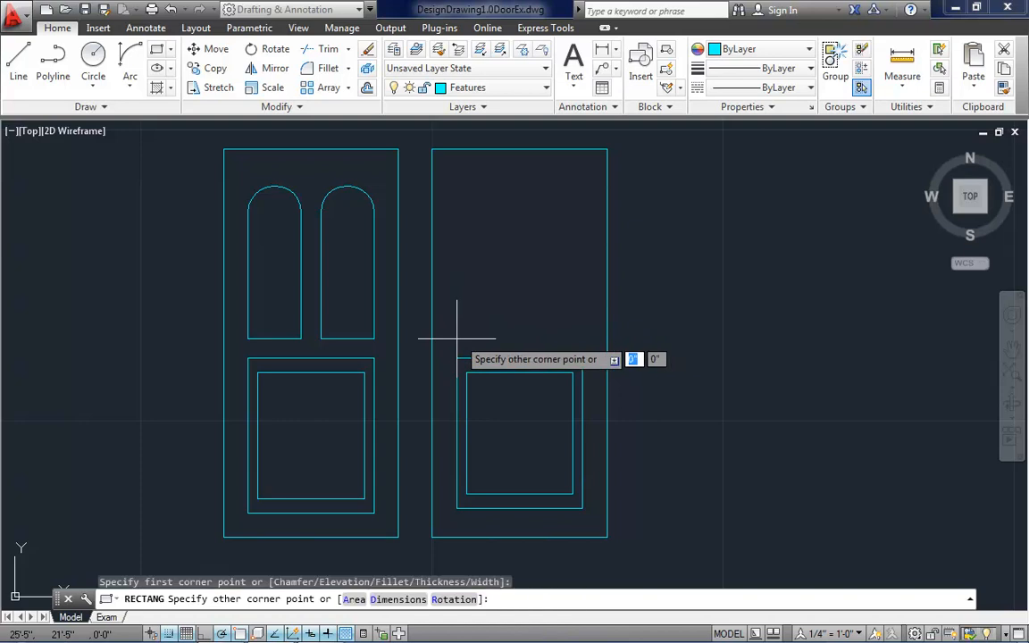
left_click(514, 203)
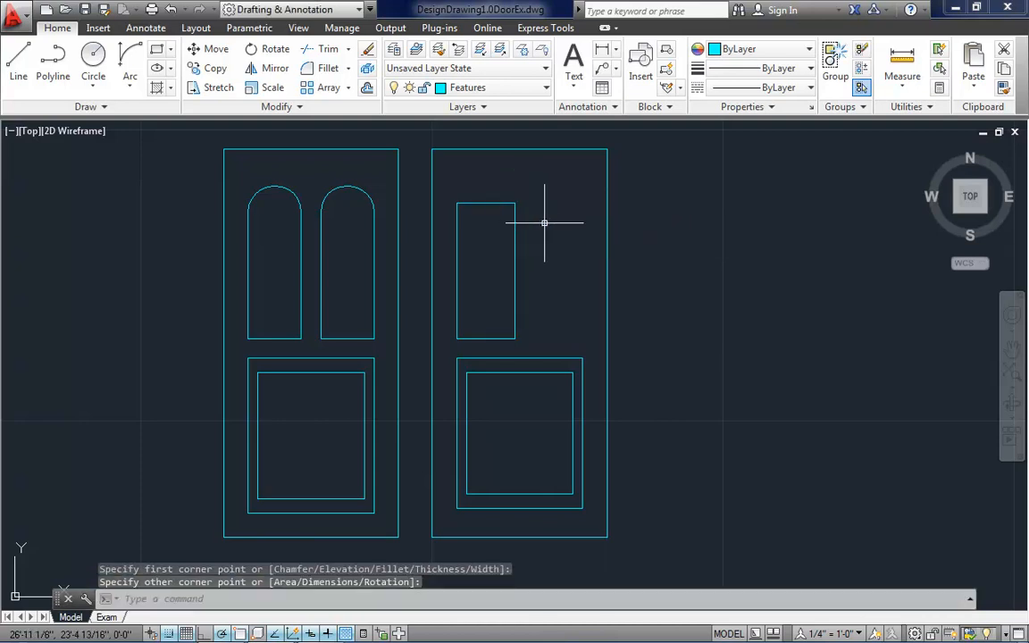
Step: Draw an 11" by 2'-4" rectangle for the right door's other window, right-aligned with the lower panel
key("Return")
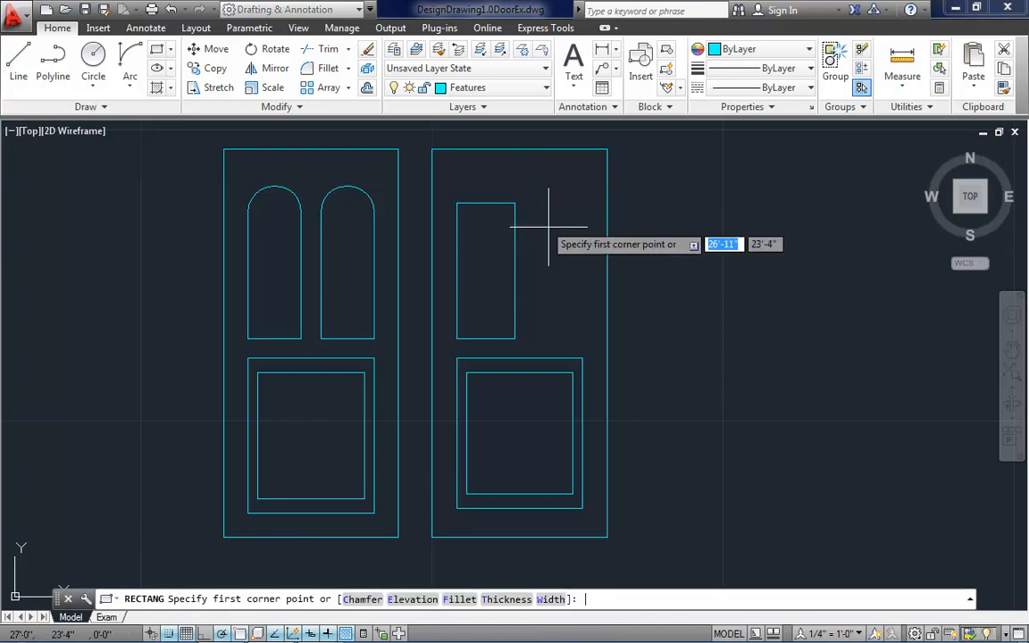
left_click(582, 339)
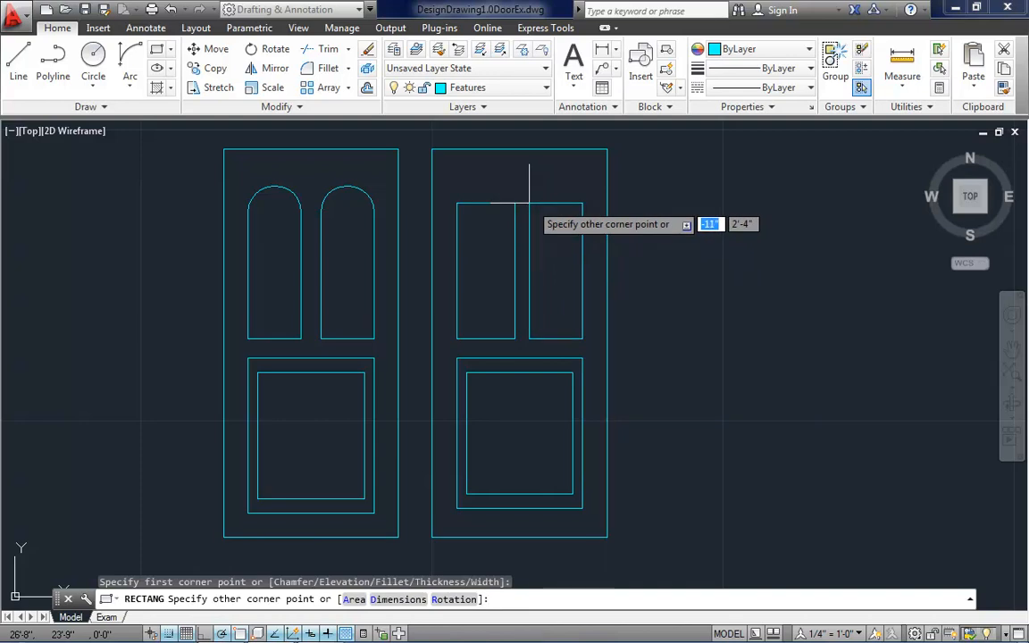
left_click(528, 203)
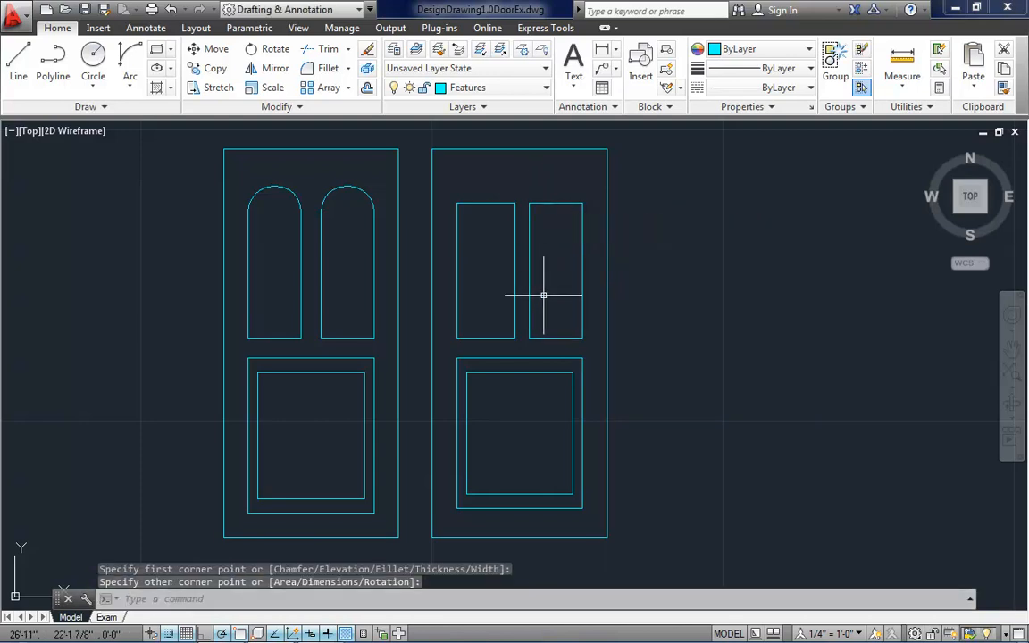
Step: Stretch the right edge of the right door's left window rectangle inward by 1" and clear the selection
left_click(484, 203)
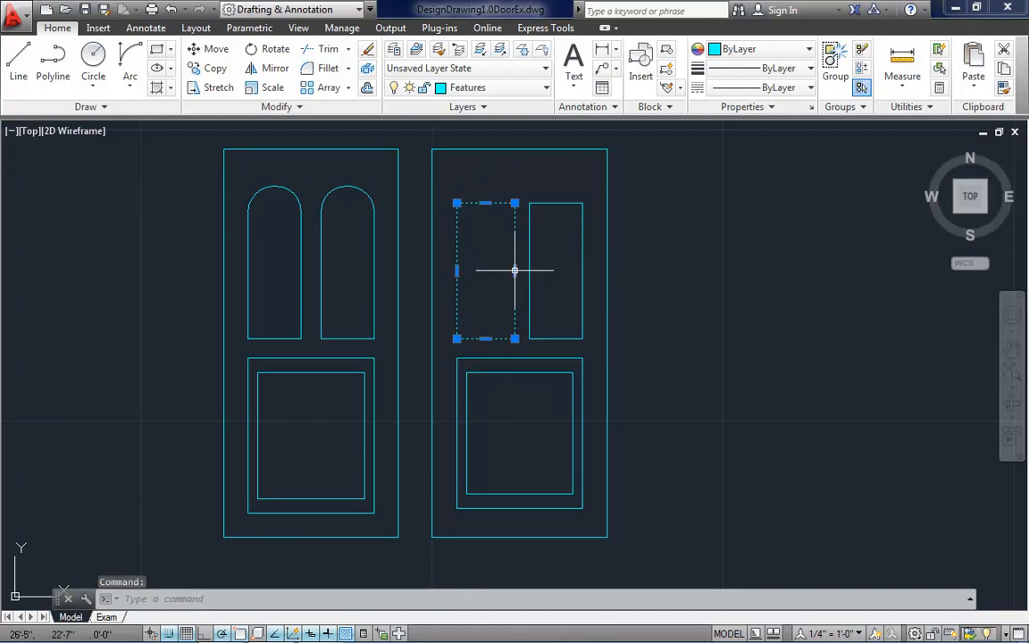
mouse_move(516, 271)
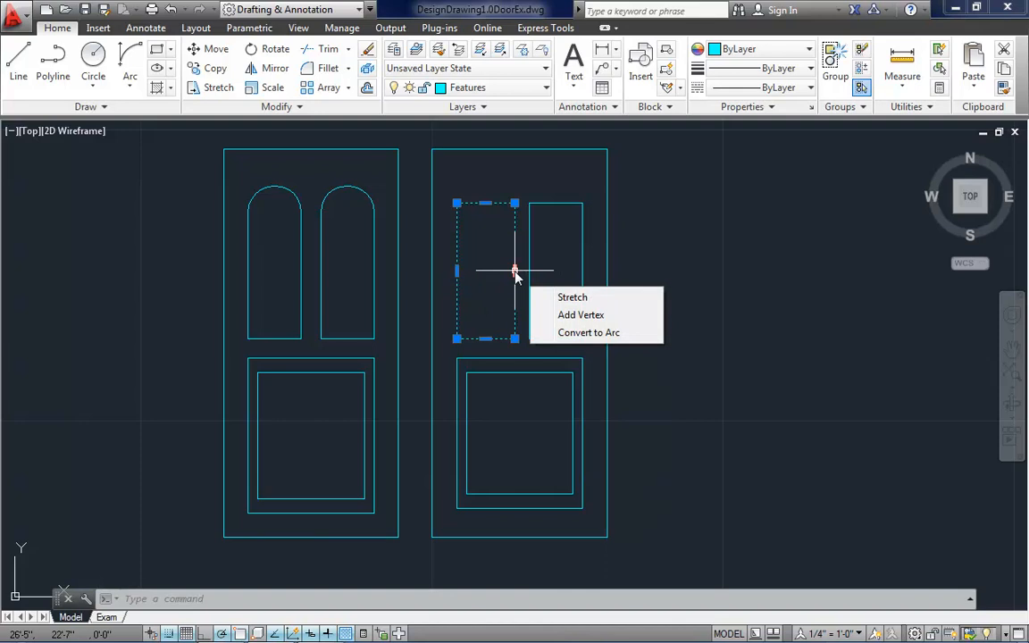
left_click(515, 271)
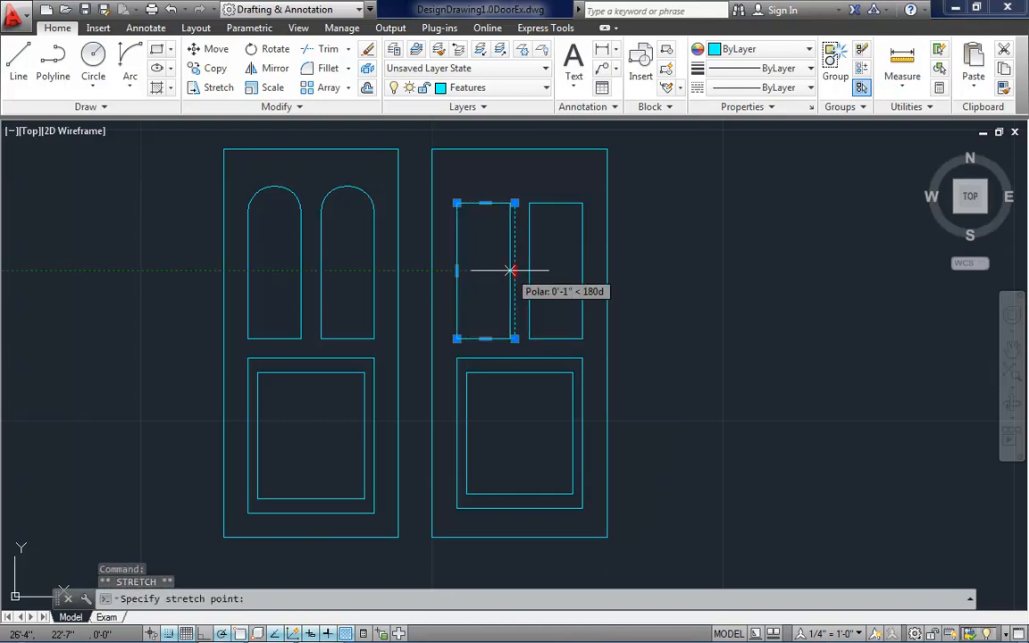
key("Escape")
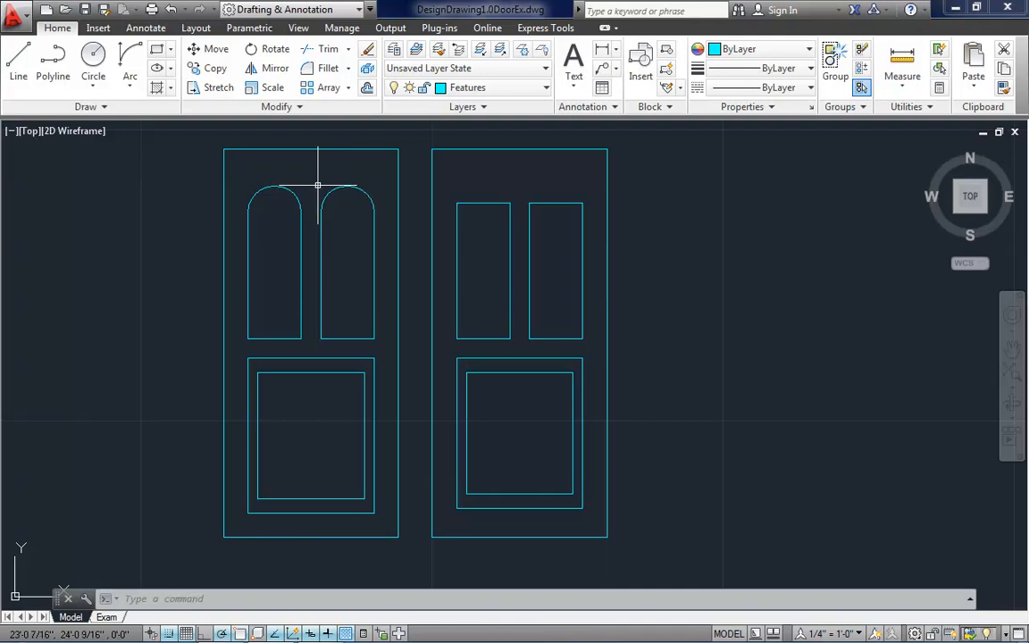
Step: Draw a Start, End, Direction arc across the left window's top corners on the right door, with its start tangent pointing straight up
left_click(131, 82)
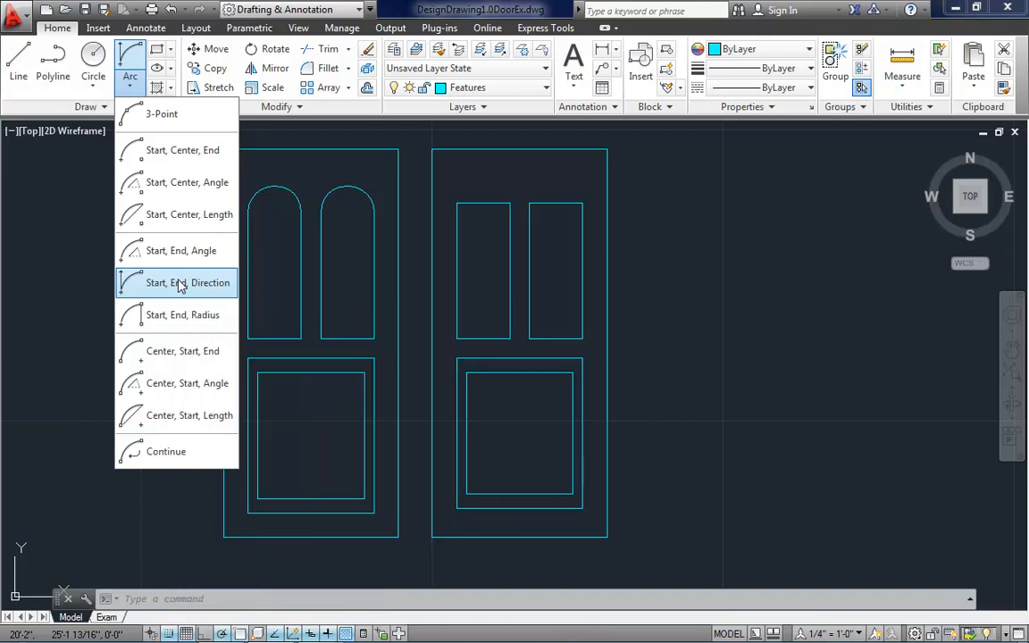
left_click(178, 283)
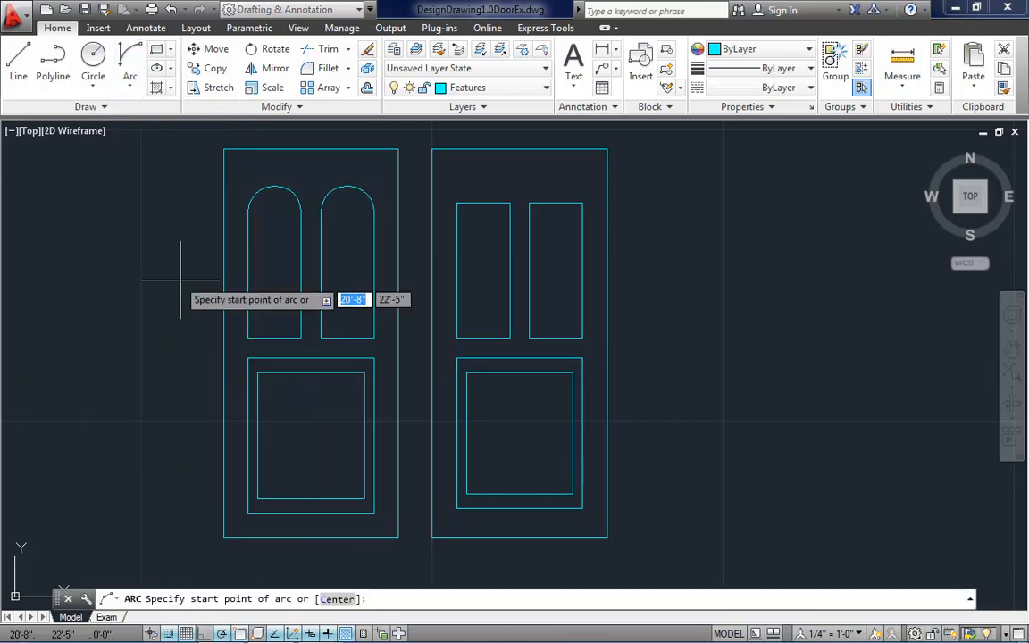
left_click(455, 204)
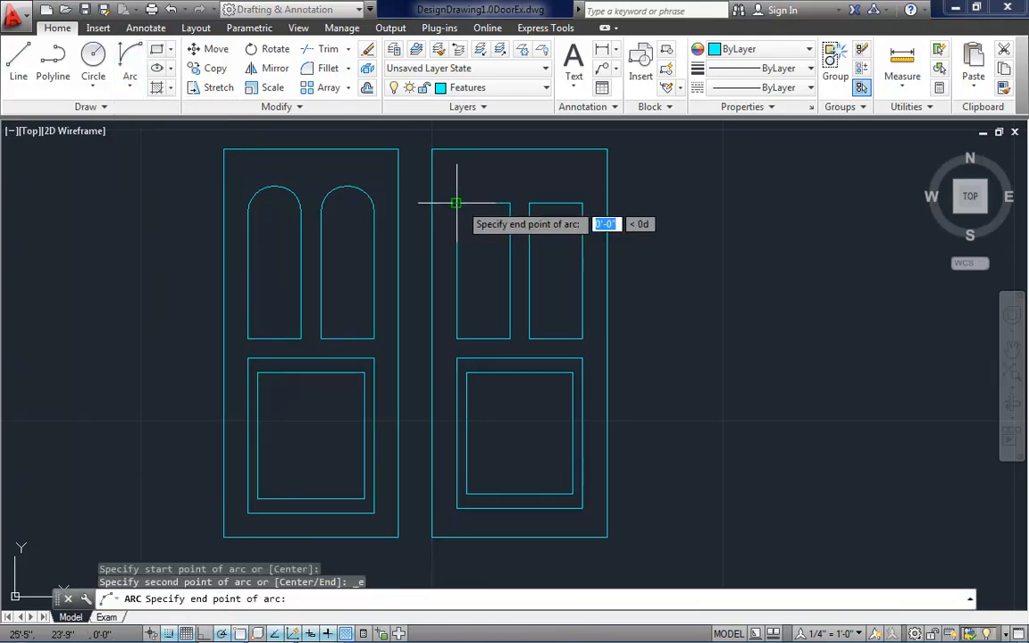
left_click(509, 203)
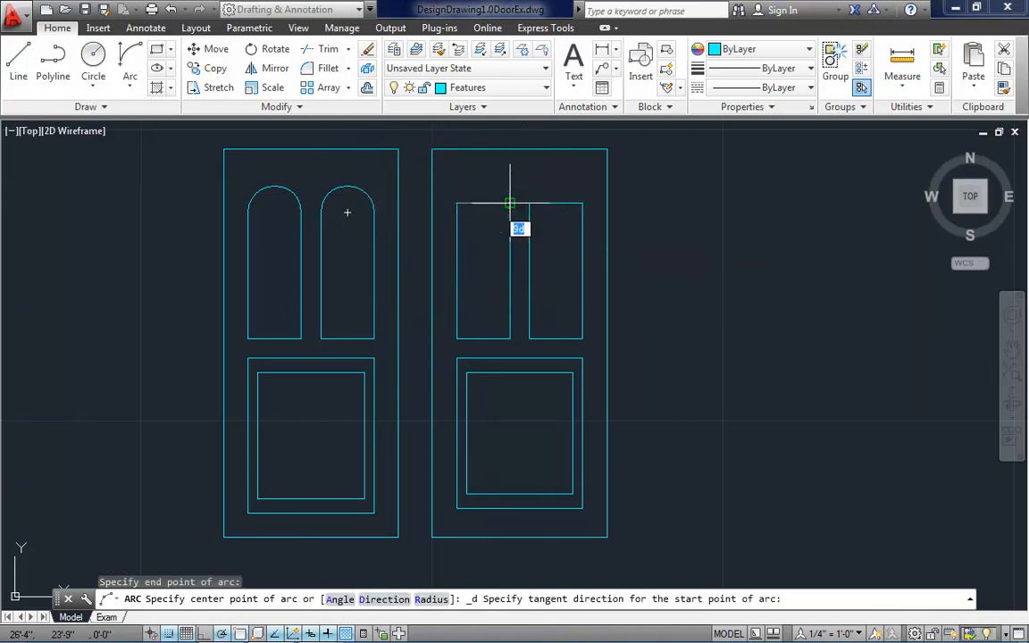
left_click(456, 165)
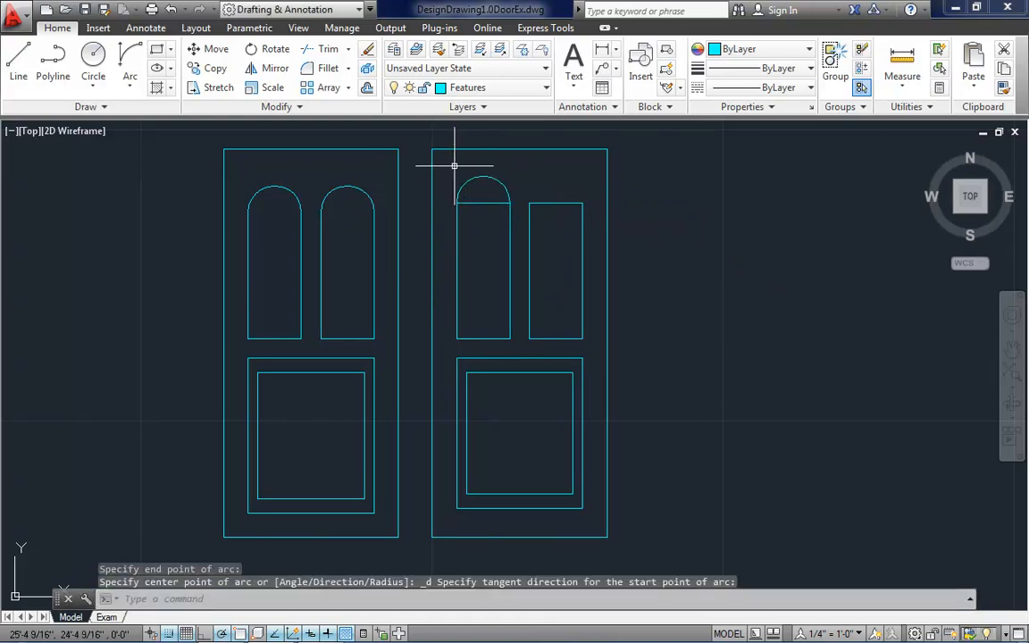
left_click(541, 177)
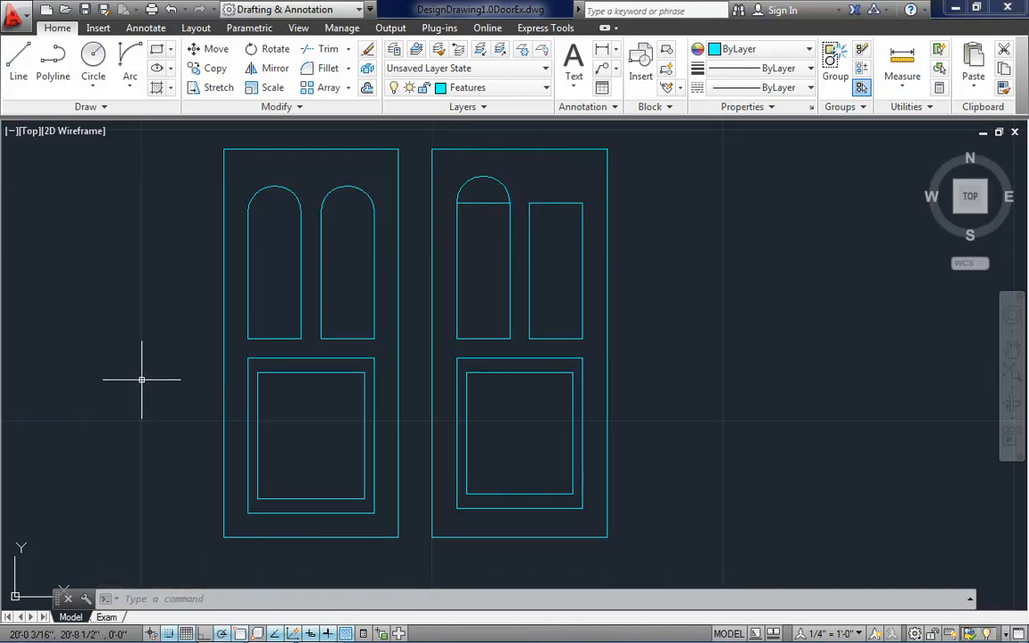
Step: Draw a Start, End, Direction arc across the top corners of the right door's right window, with its start tangent pointing straight up
left_click(177, 600)
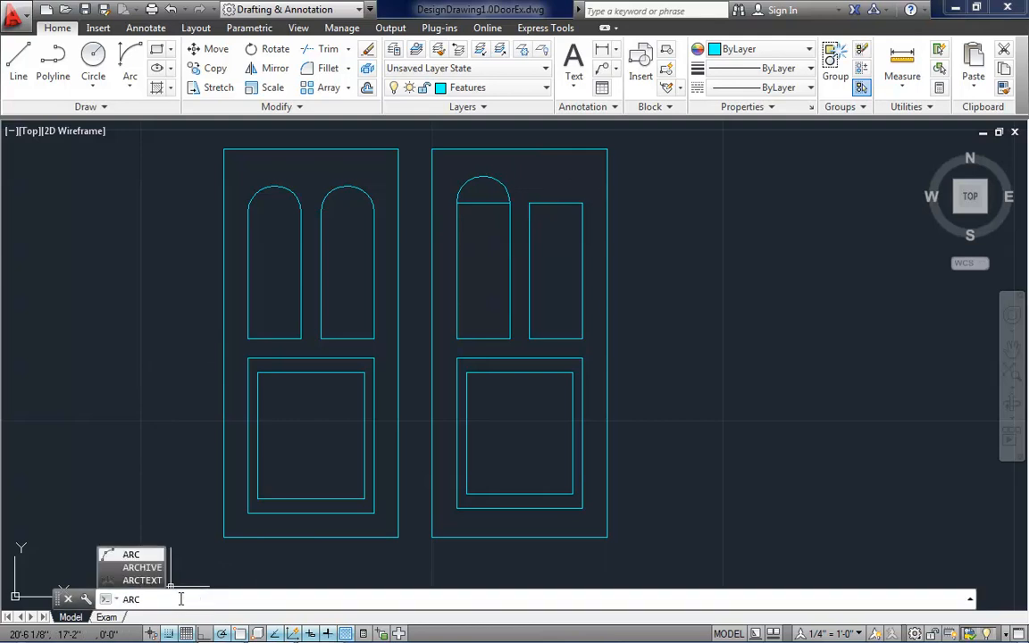
key("Return")
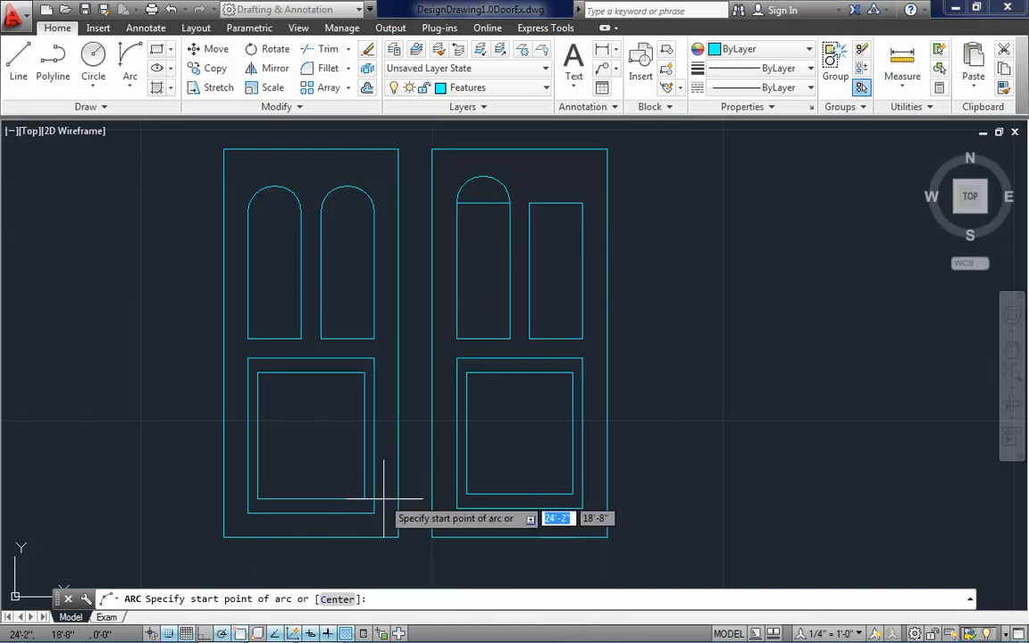
left_click(542, 203)
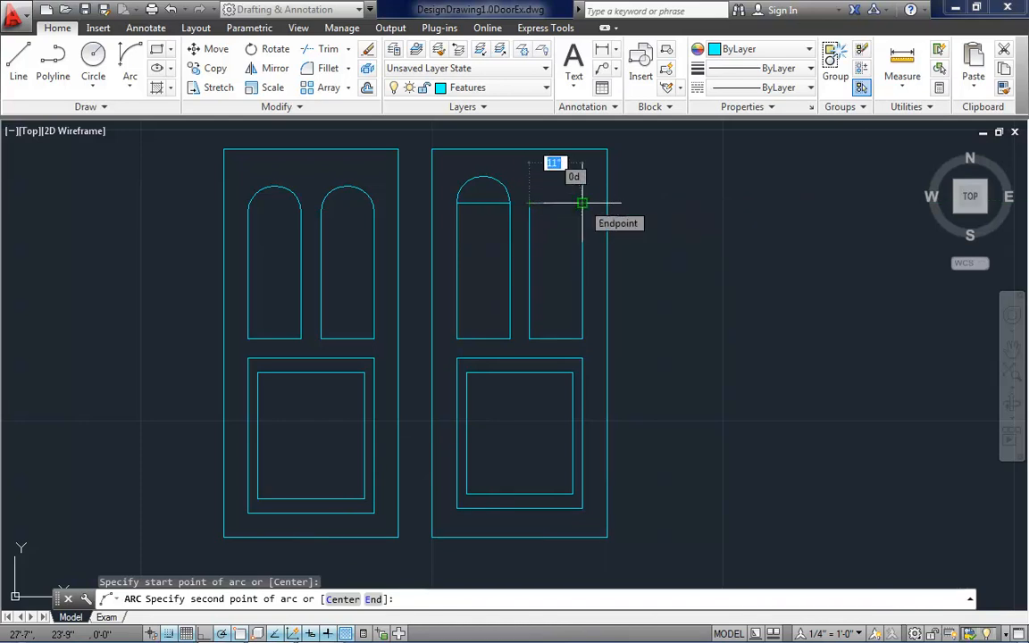
type("e")
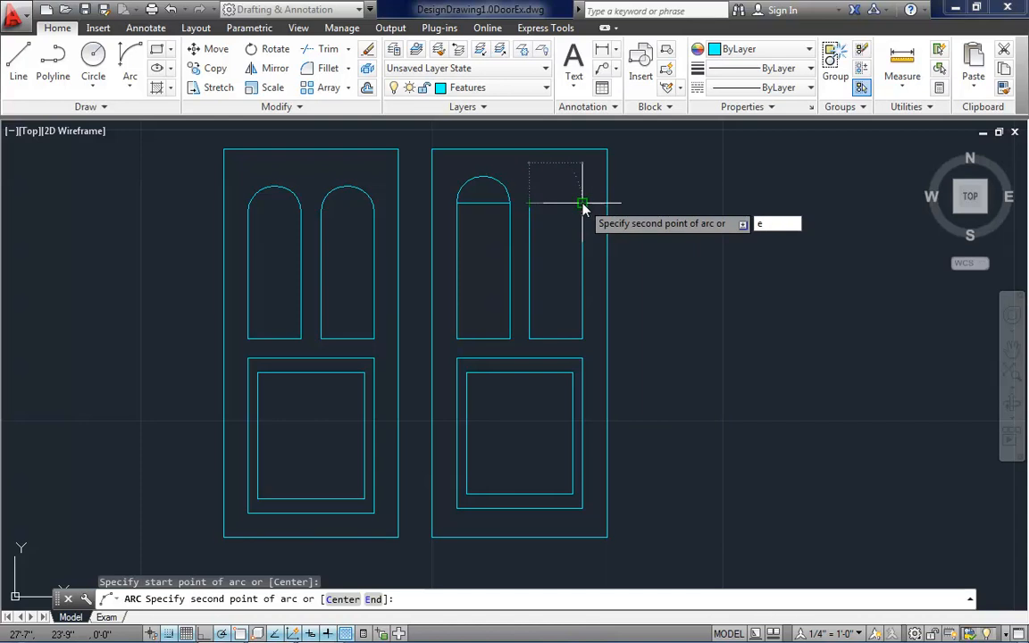
key("Return")
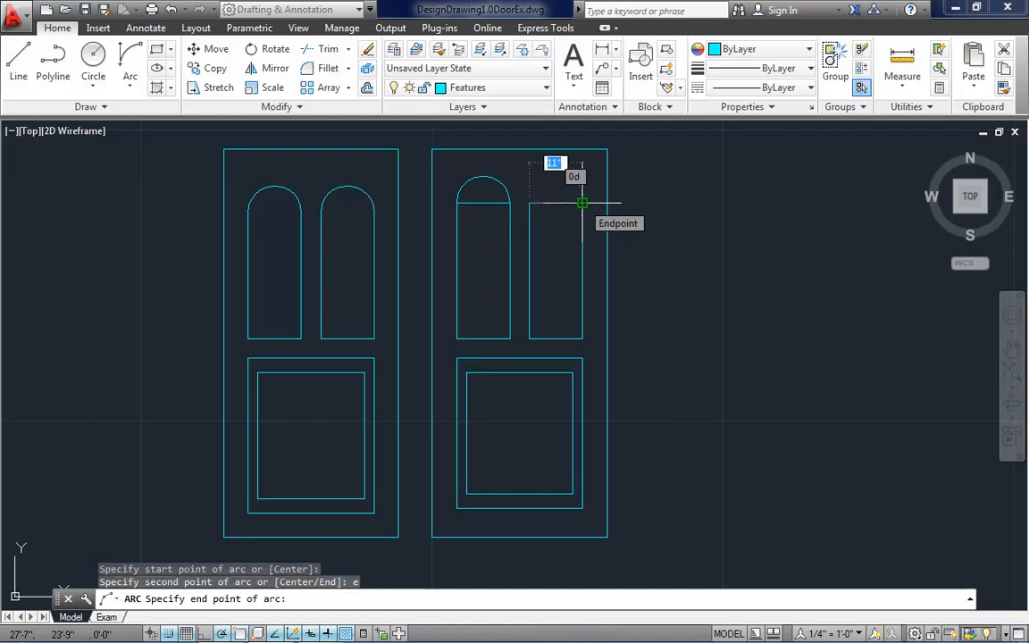
left_click(581, 204)
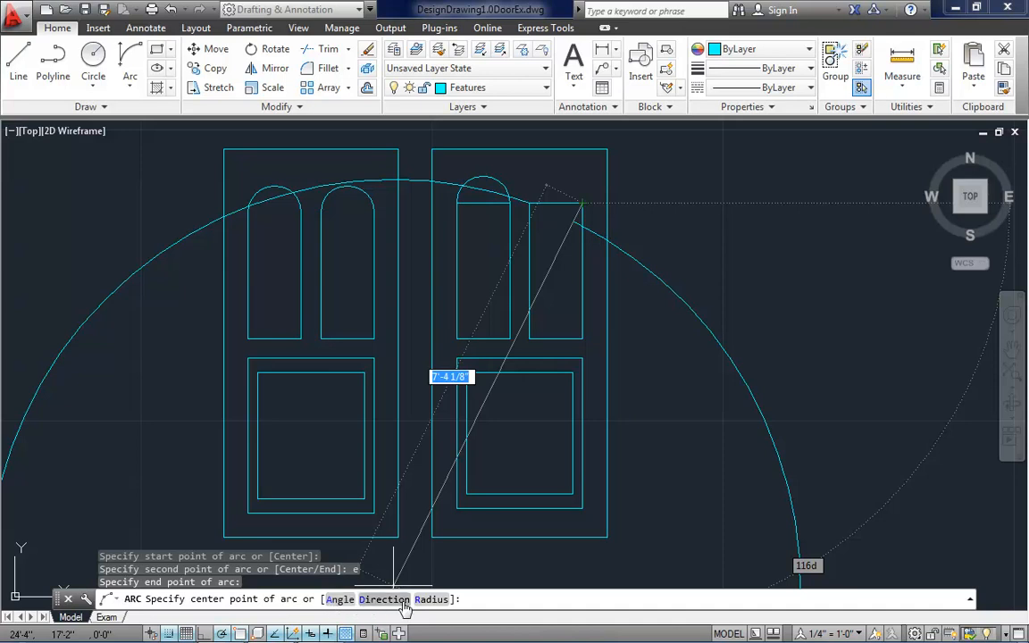
left_click(373, 599)
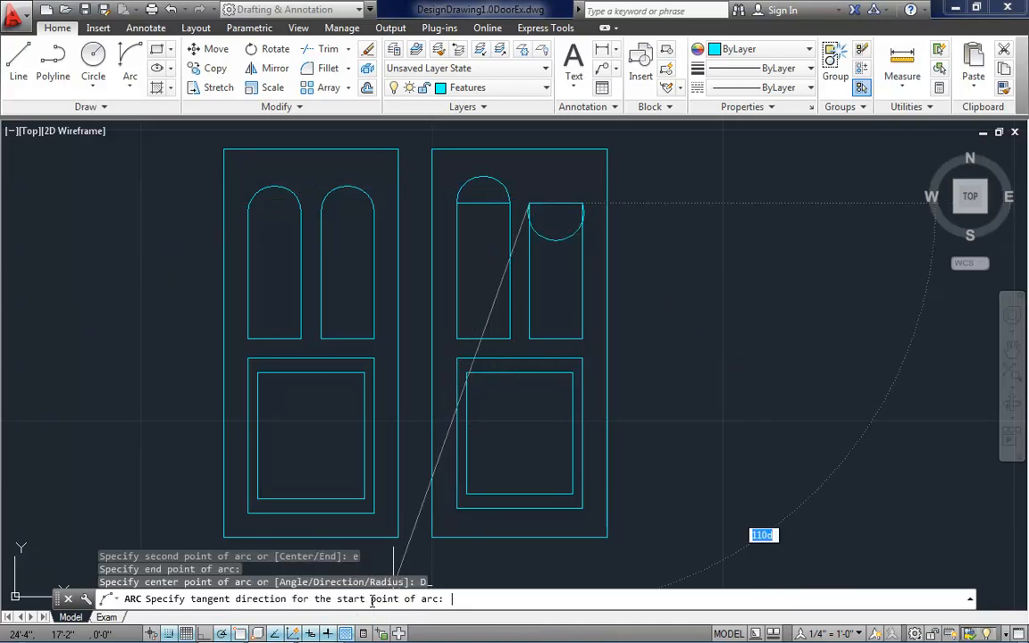
left_click(529, 159)
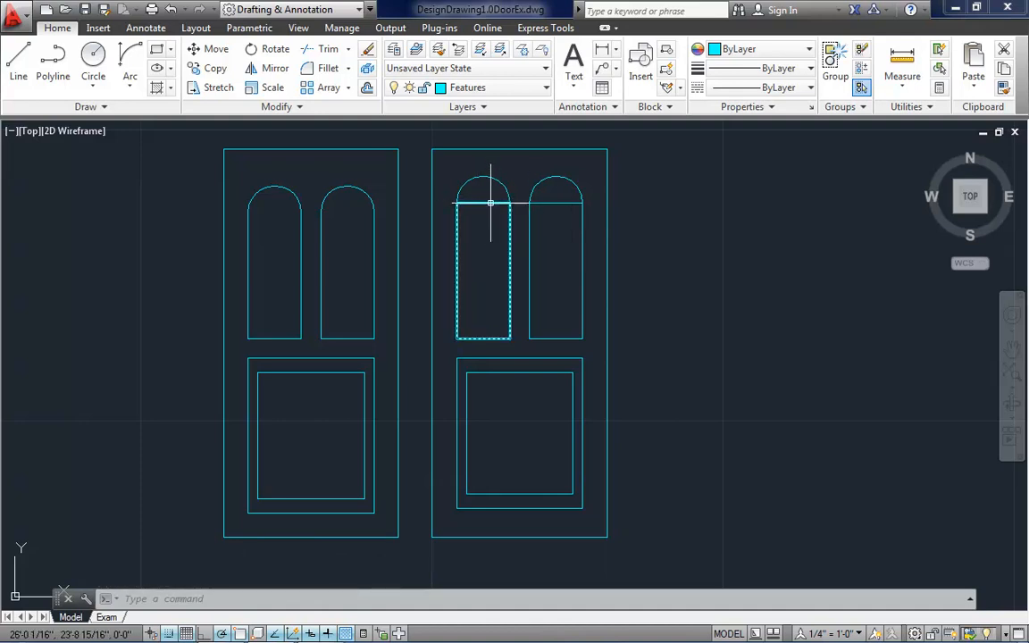
Step: Trace the sides and bottom of the right door's left window with lines, leaving the top open, and erase its original rectangle
mouse_move(564, 204)
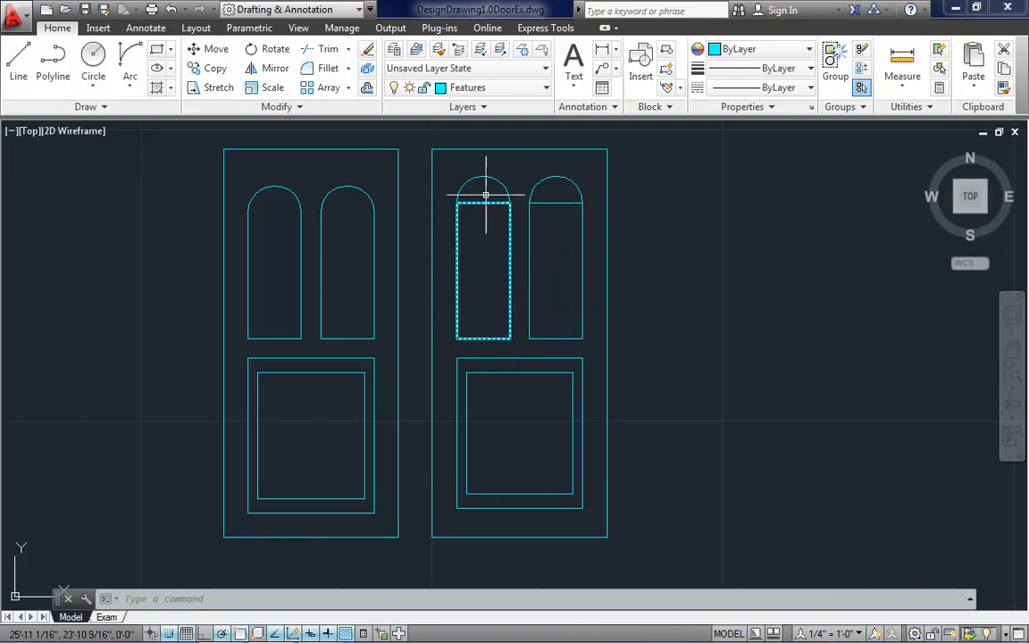
mouse_move(485, 195)
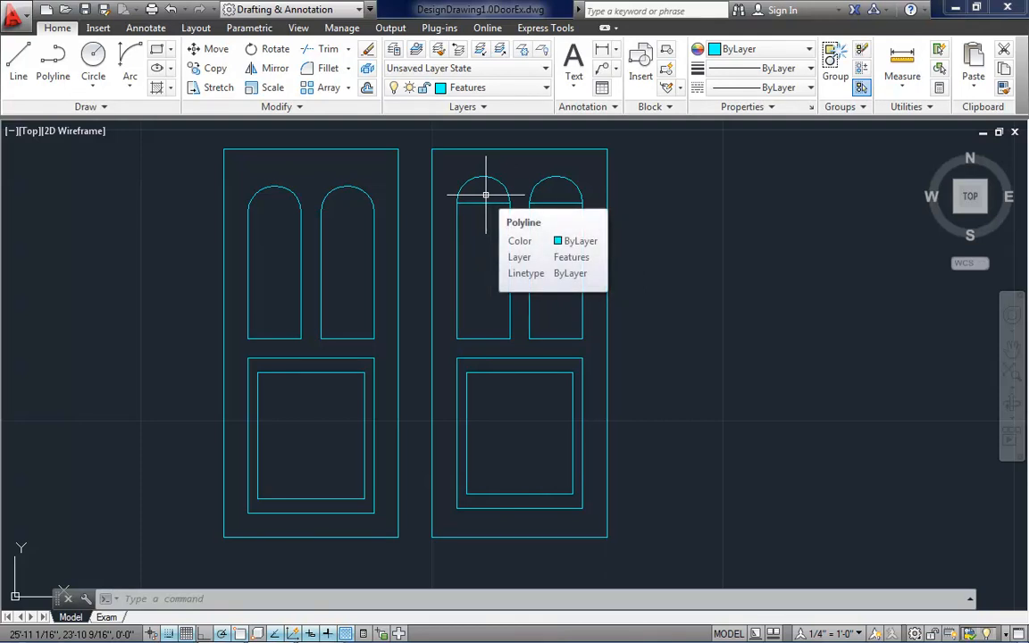
left_click(20, 61)
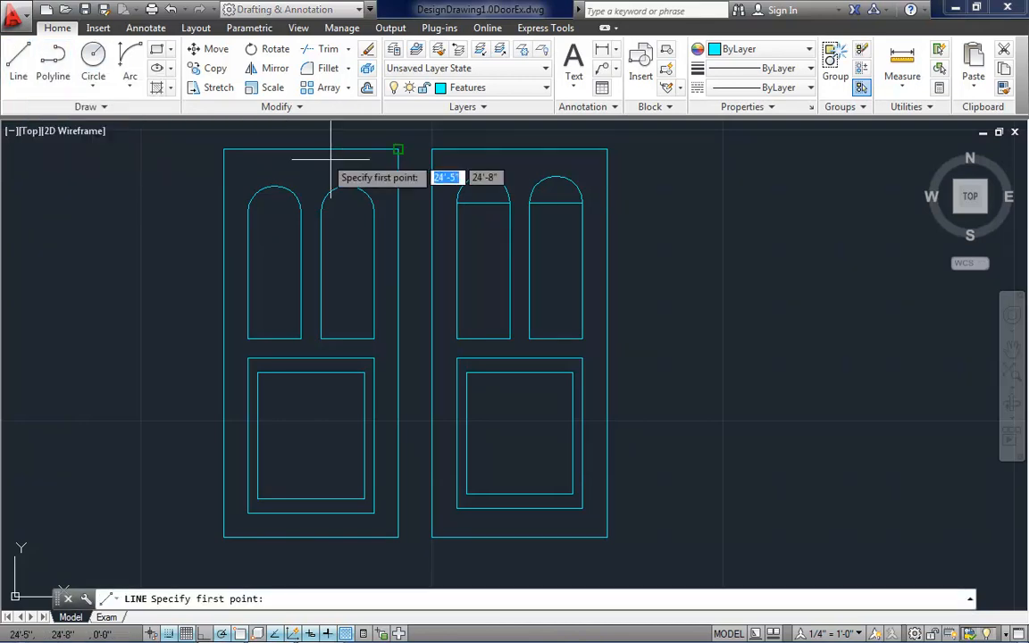
left_click(457, 204)
left_click(456, 338)
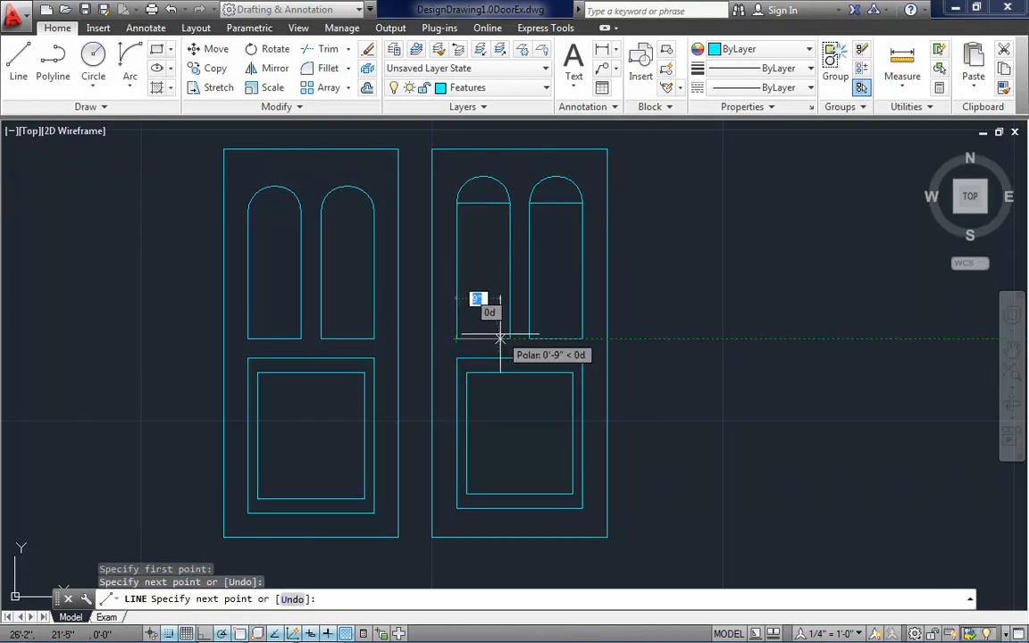
left_click(510, 337)
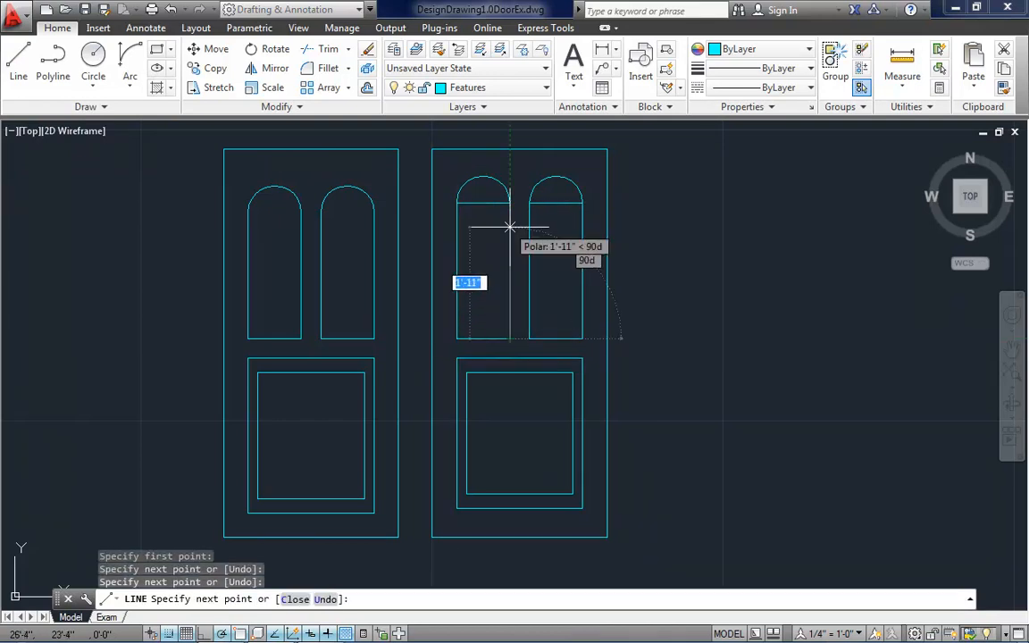
left_click(509, 203)
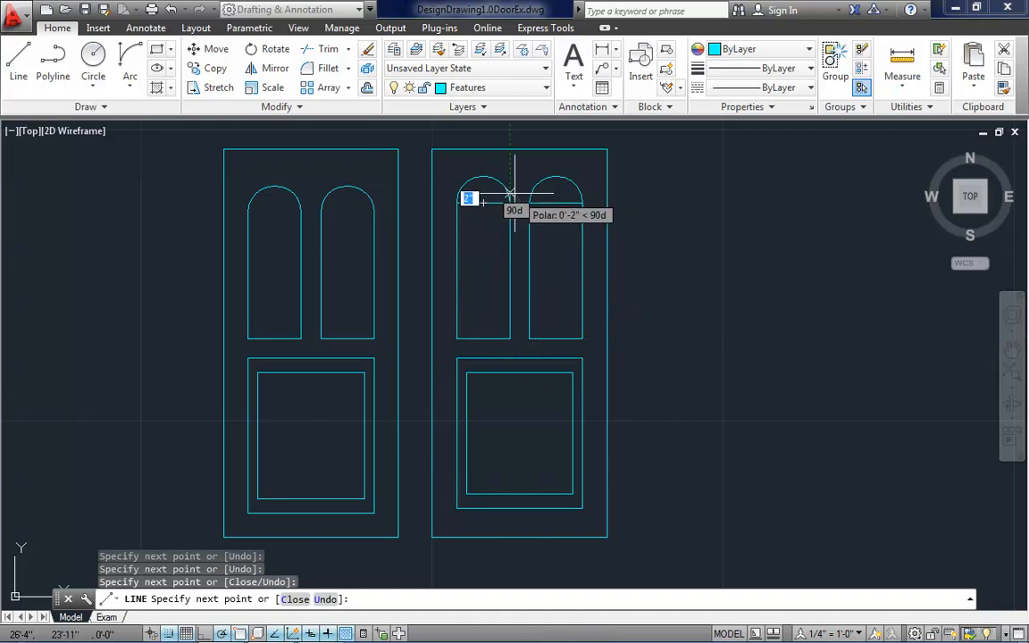
key("Return")
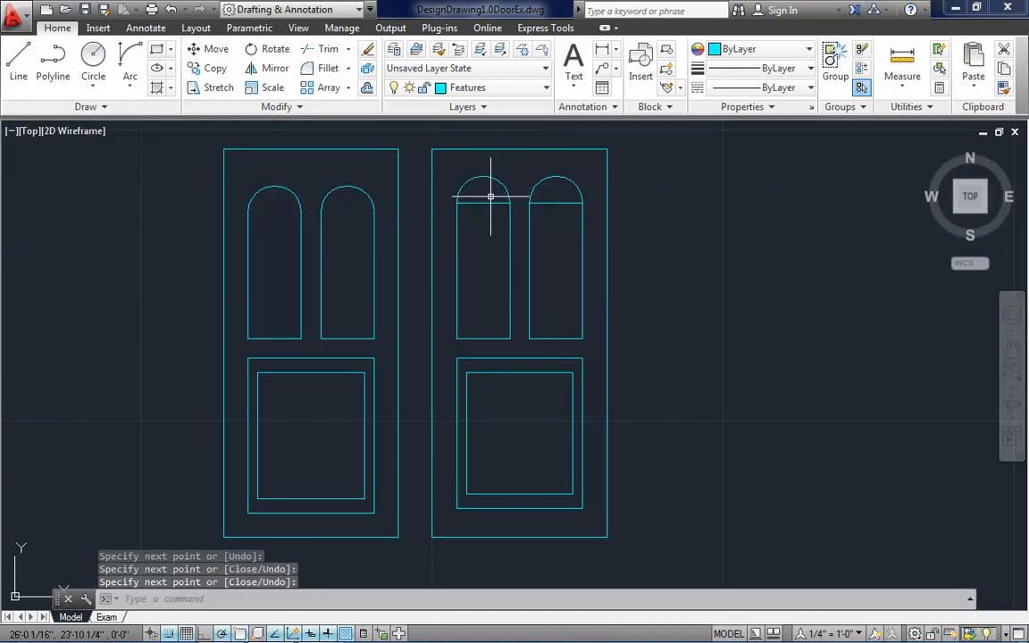
left_click(488, 203)
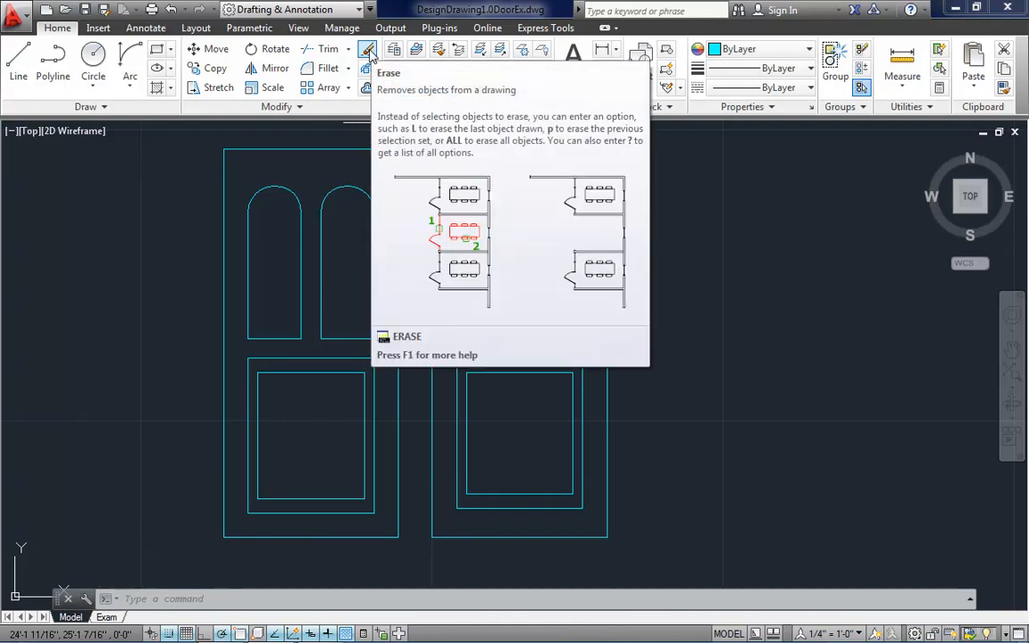
left_click(369, 52)
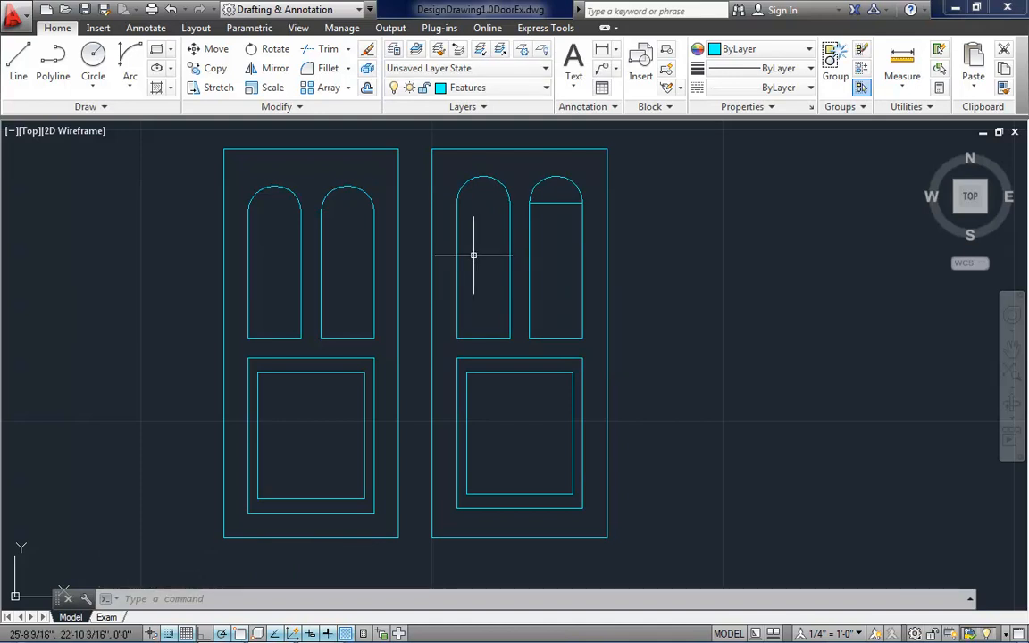
Step: Draw lines over the left side, bottom and right side of the right door's right window, leaving its top edge open
type("l")
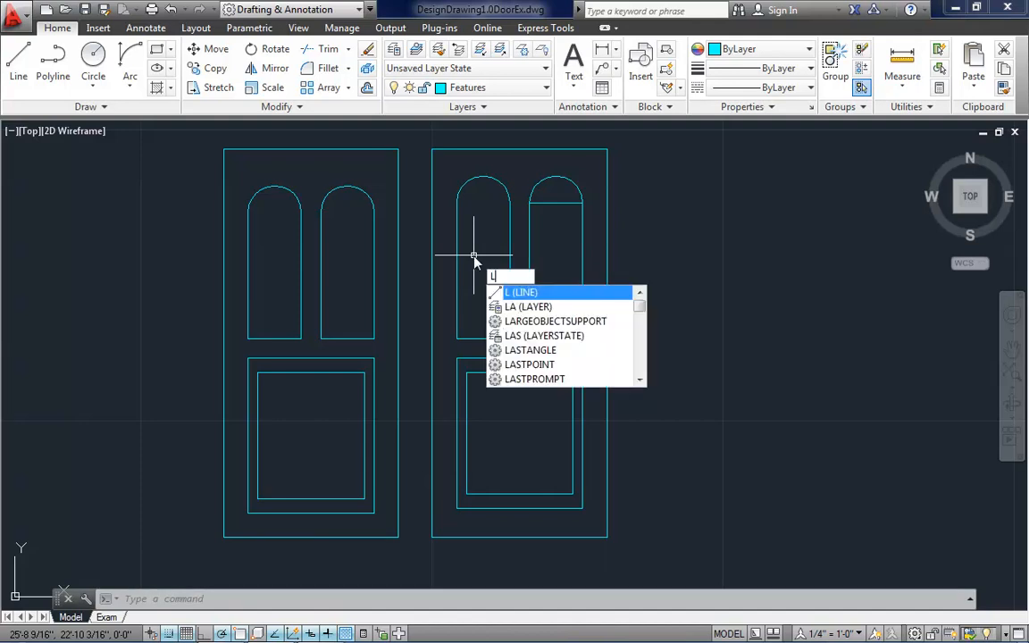
key("Return")
left_click(529, 204)
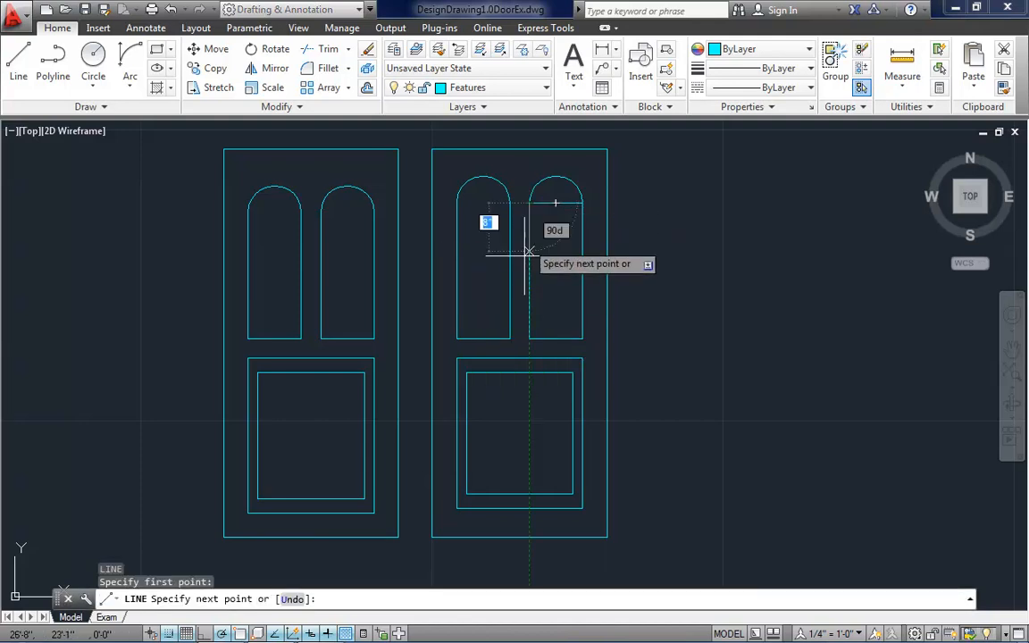
left_click(529, 340)
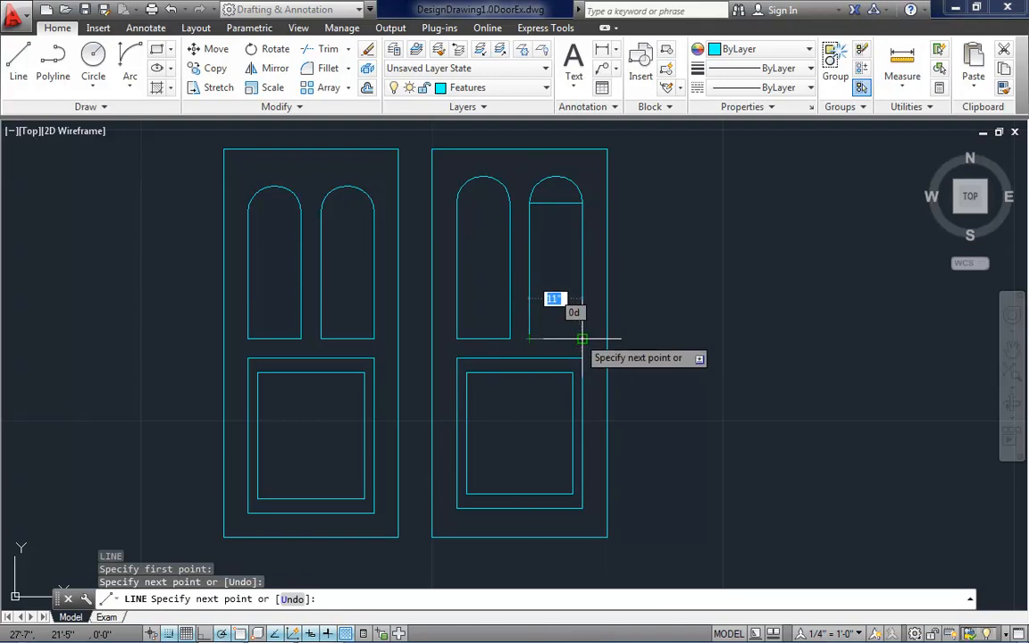
left_click(582, 339)
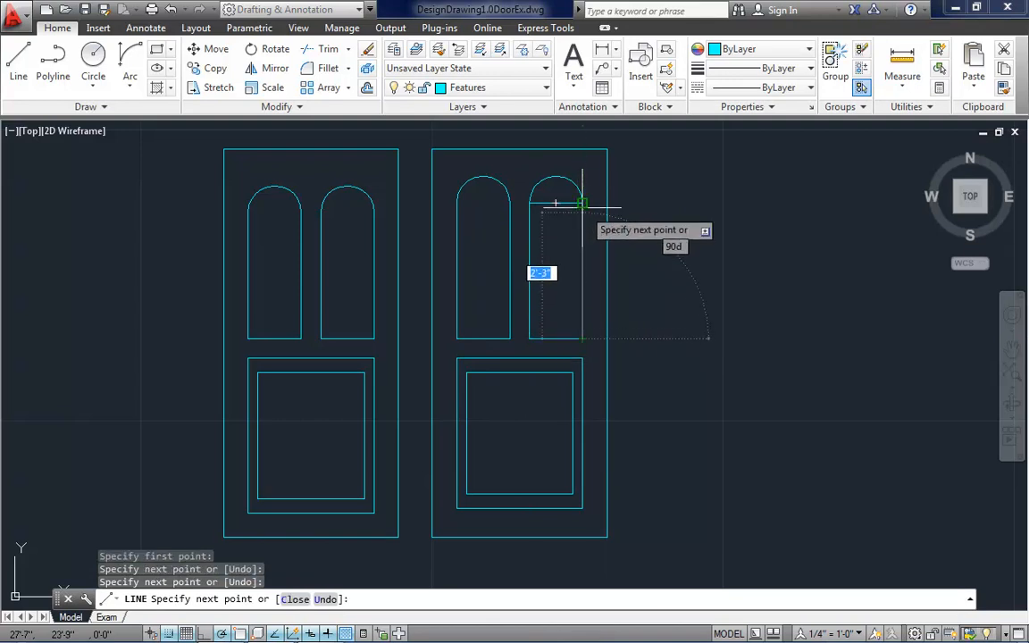
left_click(583, 204)
type("c")
key("Return")
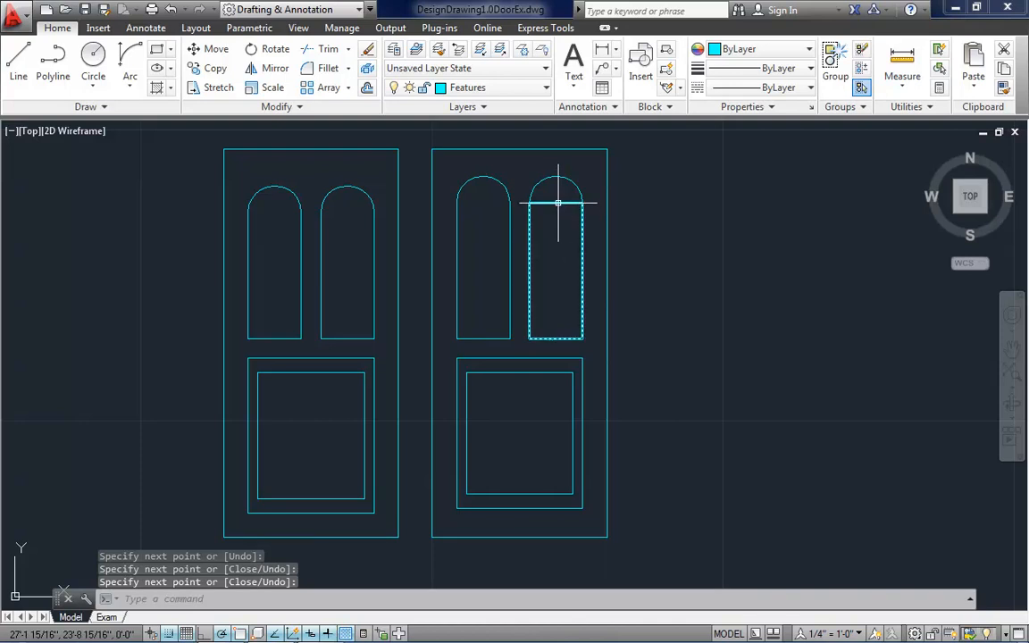
Step: Erase the original rectangle of the right door's right window, keeping the traced lines and the arc
left_click(558, 204)
mouse_move(556, 204)
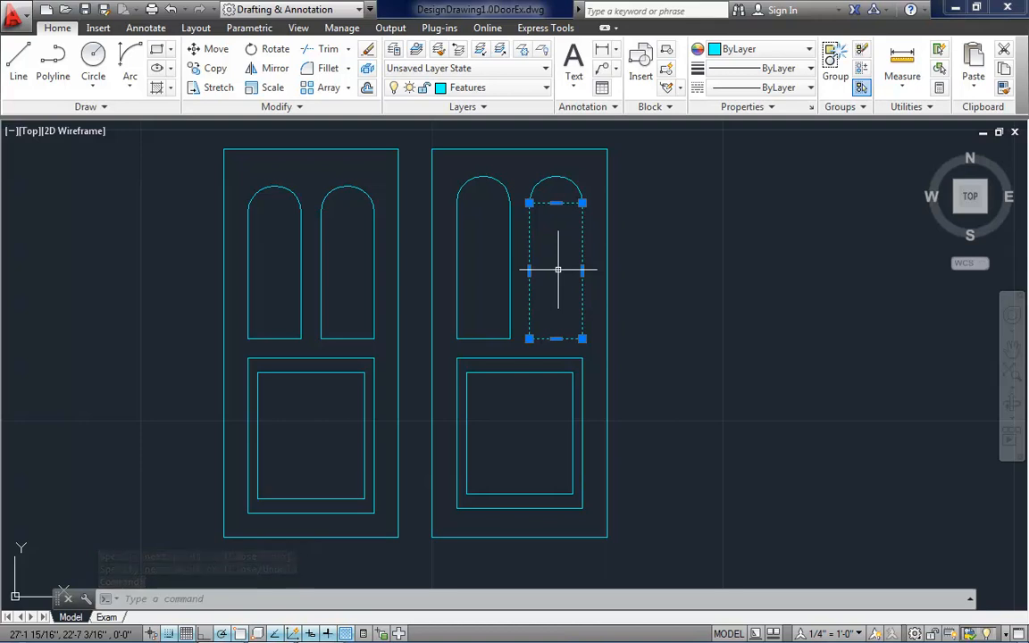
key("Delete")
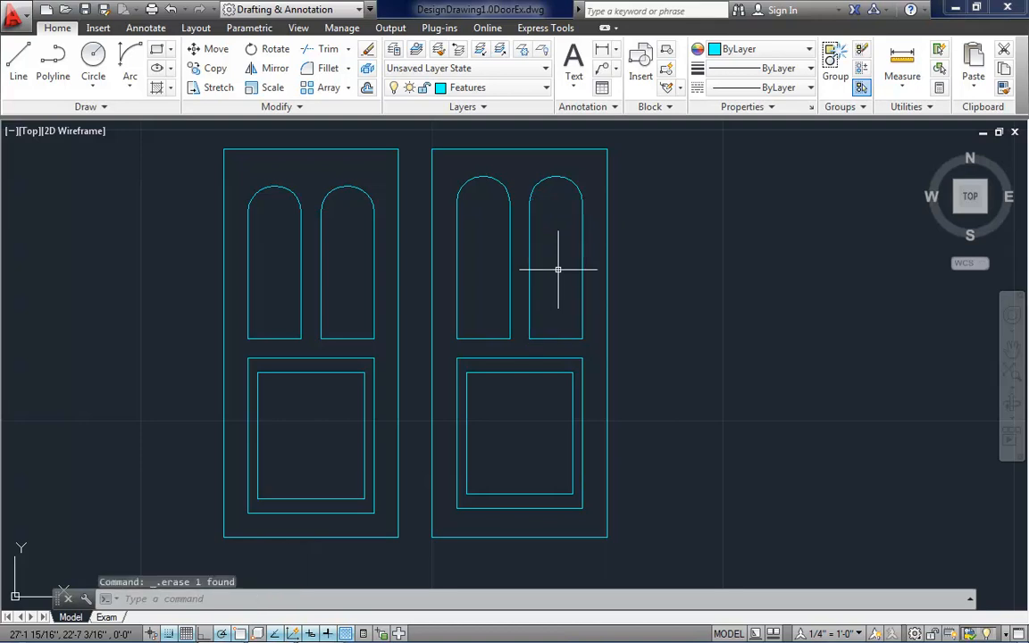